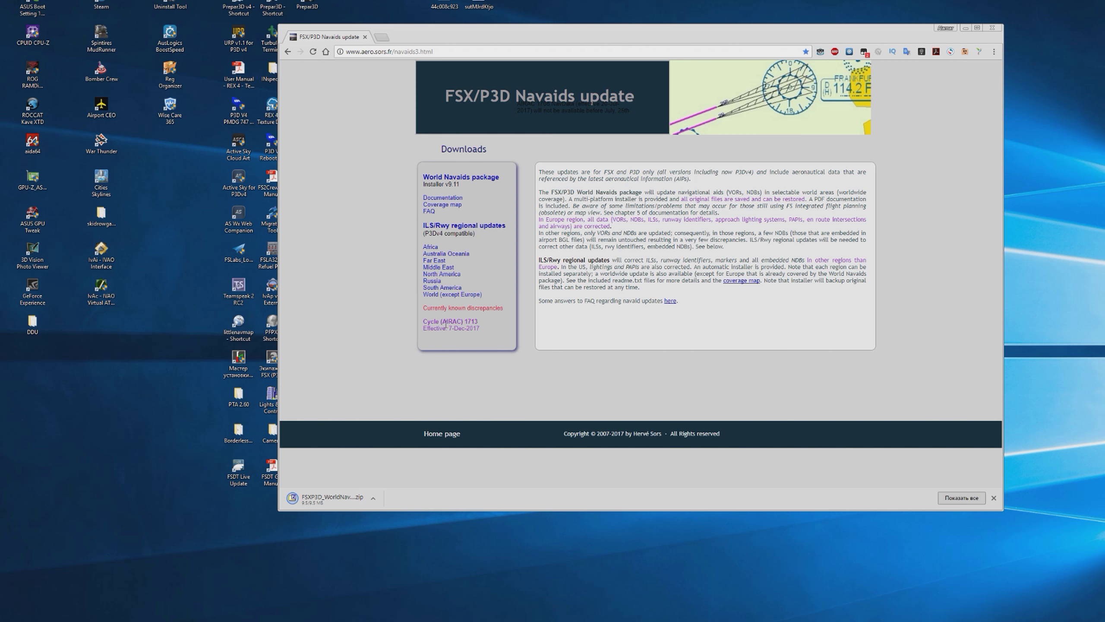
Download the World (except Europe) ILS/Rwy regional update from the navaids page.
{"action": "left_click", "coordinate": [473, 329]}
{"action": "left_click", "coordinate": [445, 292]}
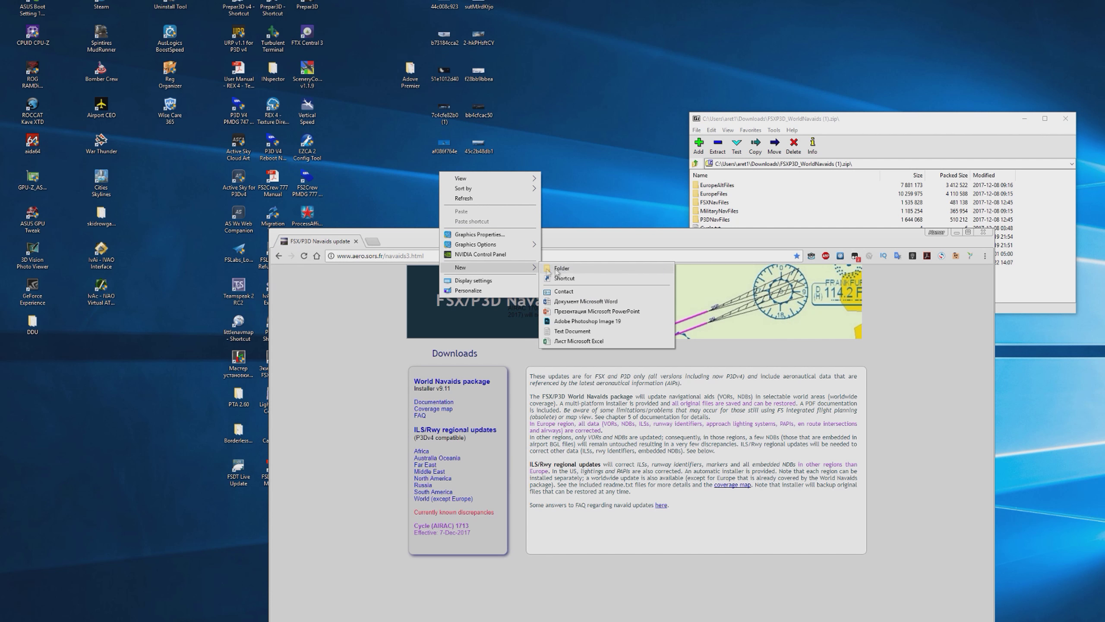
Create a desktop folder named 123 and extract the FSXP3D_WorldNavaids archive contents into it.
{"action": "left_click", "coordinate": [609, 271]}
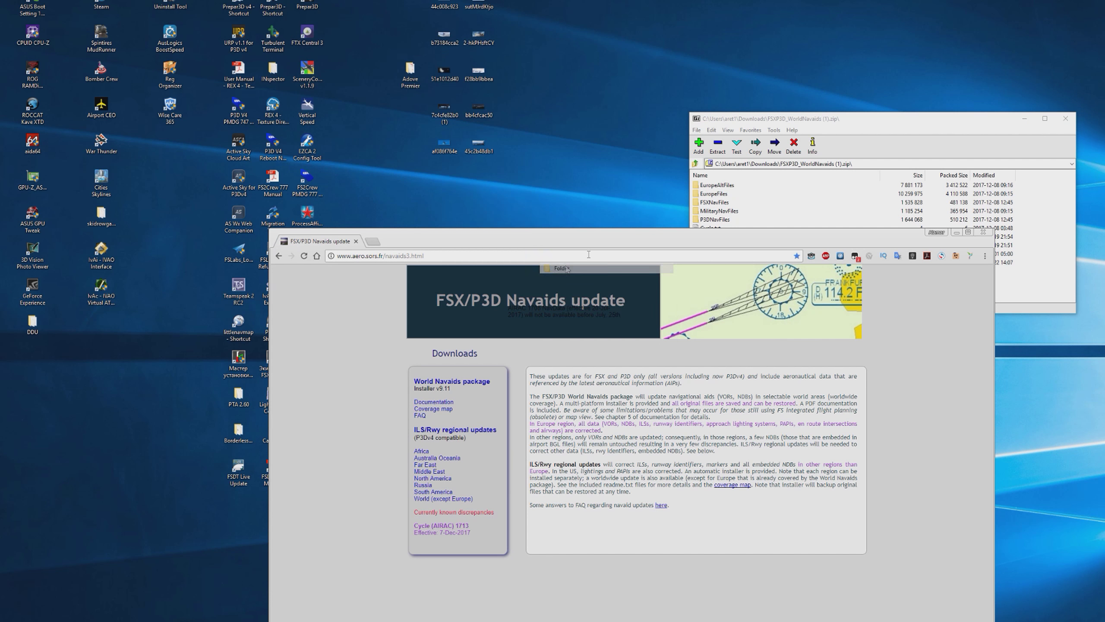
{"action": "type", "text": "123"}
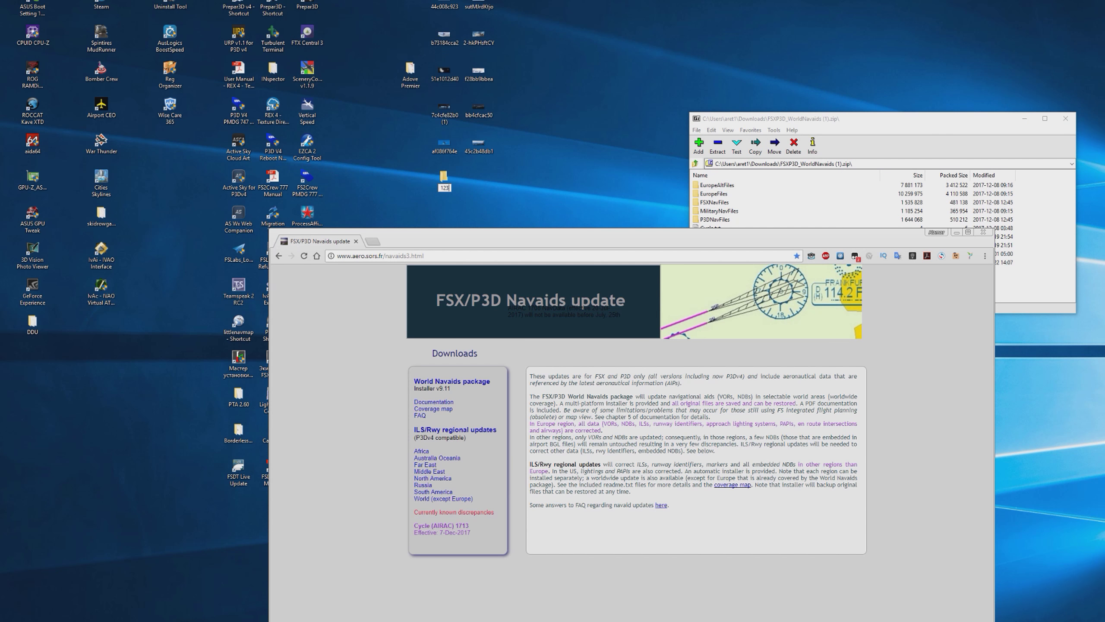
{"action": "left_click_drag", "start_coordinate": [740, 122], "coordinate": [661, 15]}
{"action": "left_click_drag", "start_coordinate": [628, 169], "coordinate": [445, 181]}
Launch FSXP3DNavaids_Installer from the 123 folder and allow it to make changes to the device.
{"action": "double_click", "coordinate": [444, 179]}
{"action": "left_click_drag", "start_coordinate": [421, 192], "coordinate": [665, 85]}
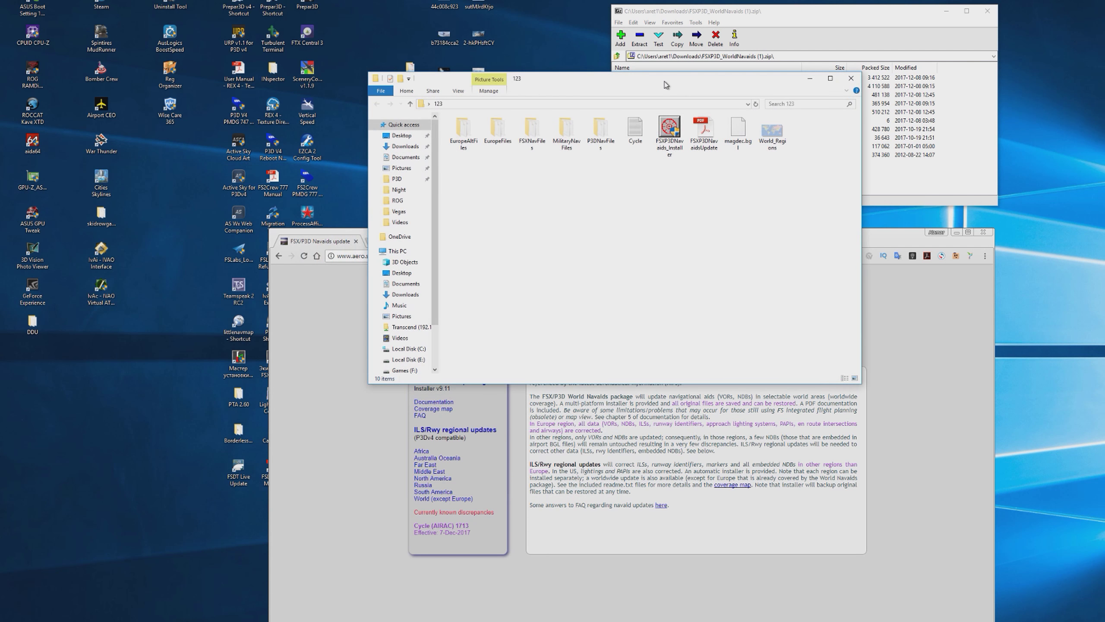
{"action": "double_click", "coordinate": [669, 131]}
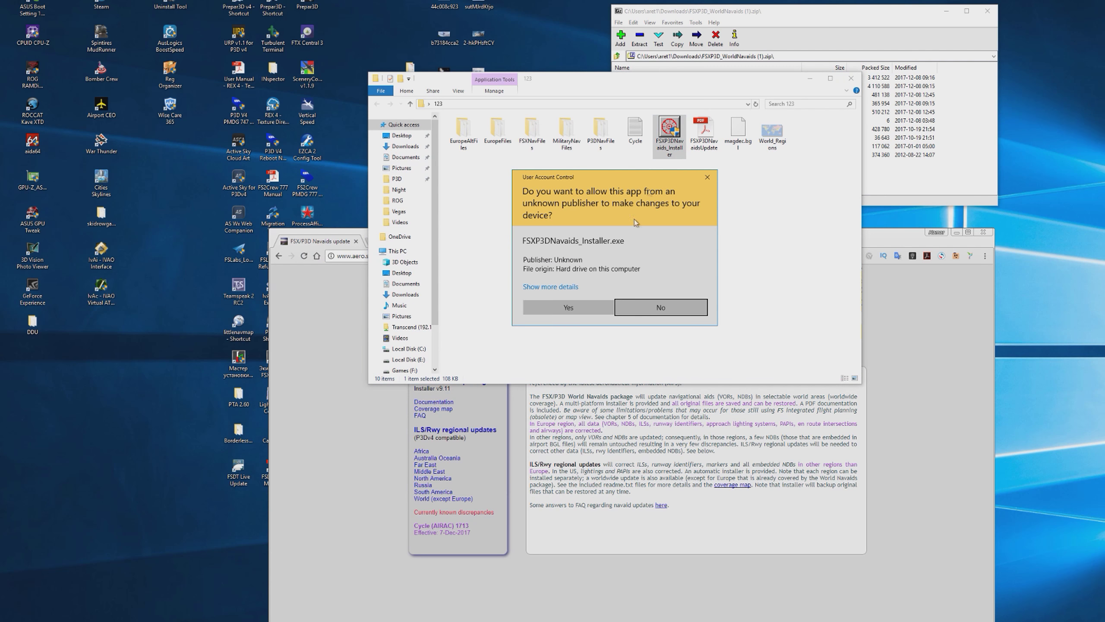
{"action": "left_click", "coordinate": [598, 301]}
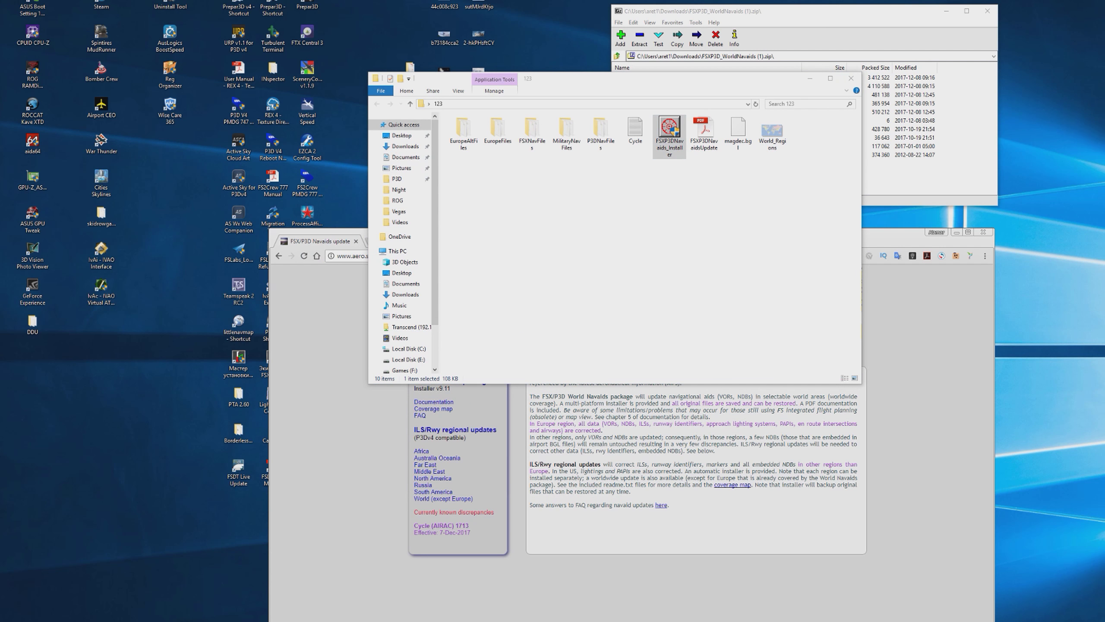
{"action": "left_click_drag", "start_coordinate": [768, 151], "coordinate": [699, 171]}
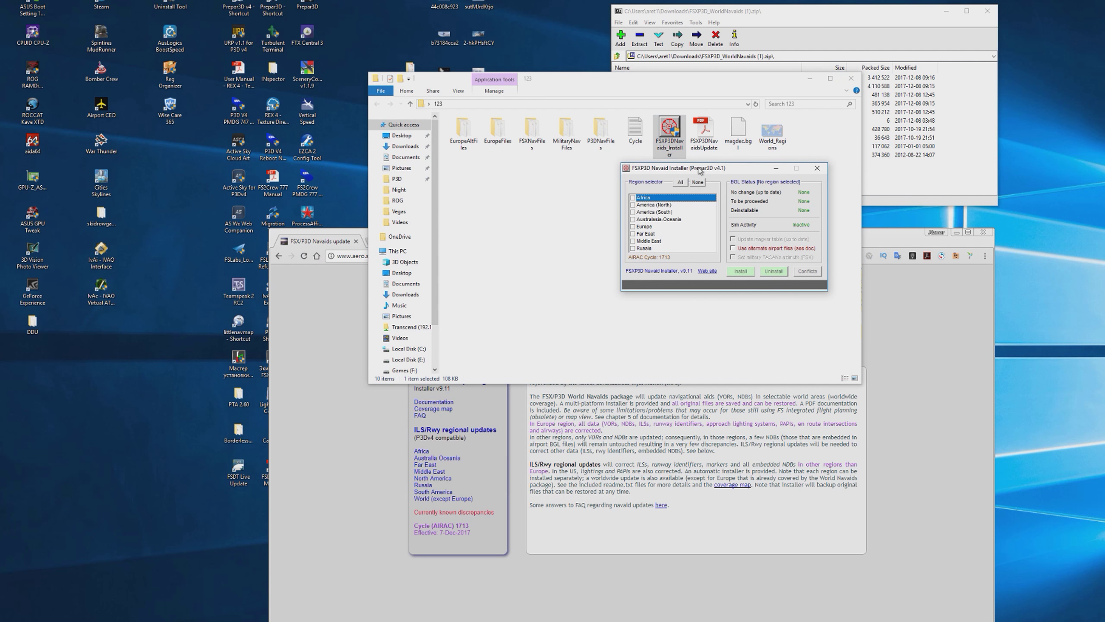
Install the navaids update for all regions and close the installer.
{"action": "left_click", "coordinate": [680, 182]}
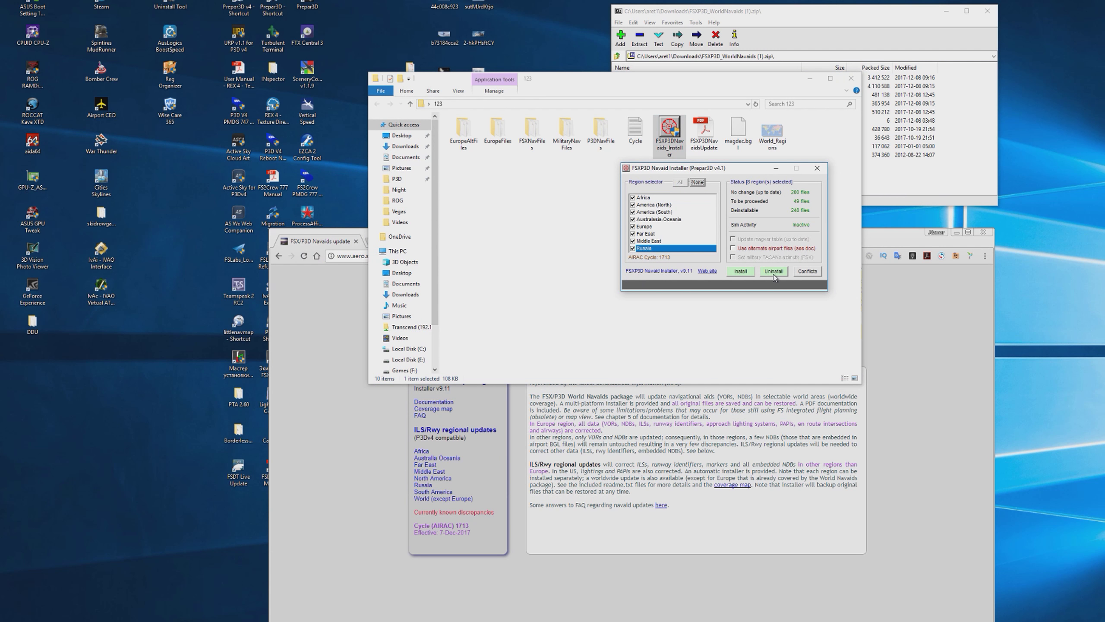
{"action": "left_click", "coordinate": [741, 271]}
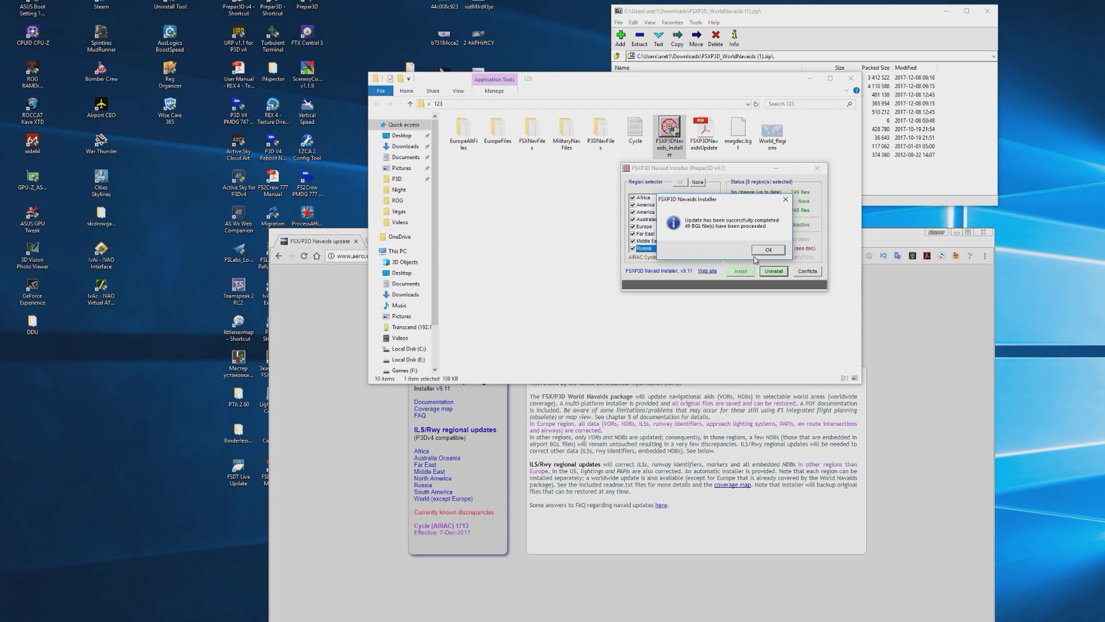
{"action": "left_click", "coordinate": [776, 255]}
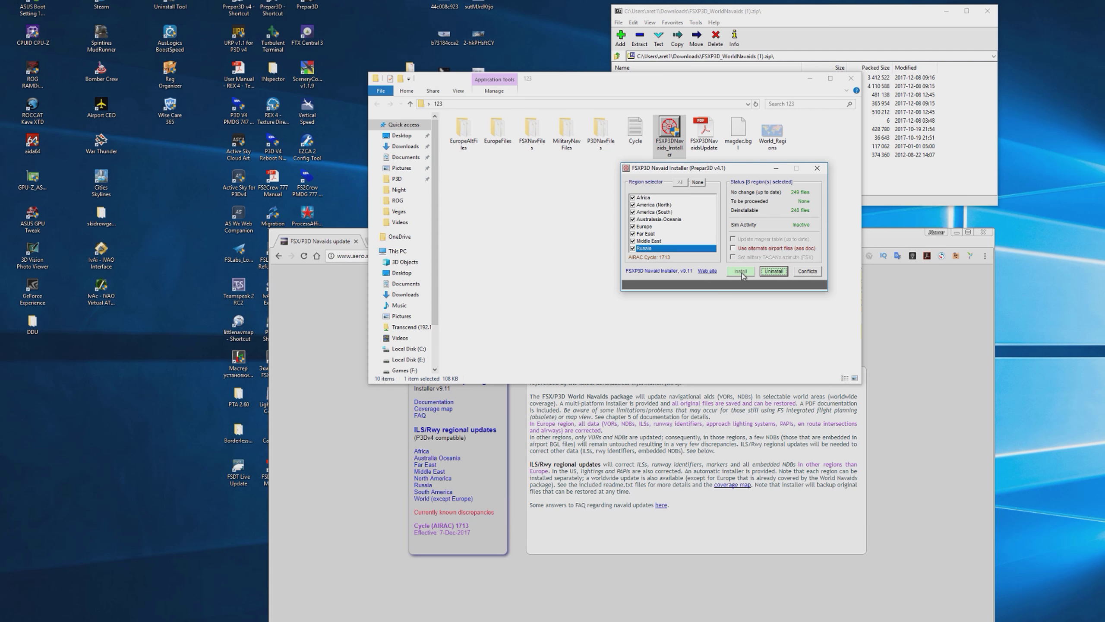
{"action": "left_click", "coordinate": [817, 169]}
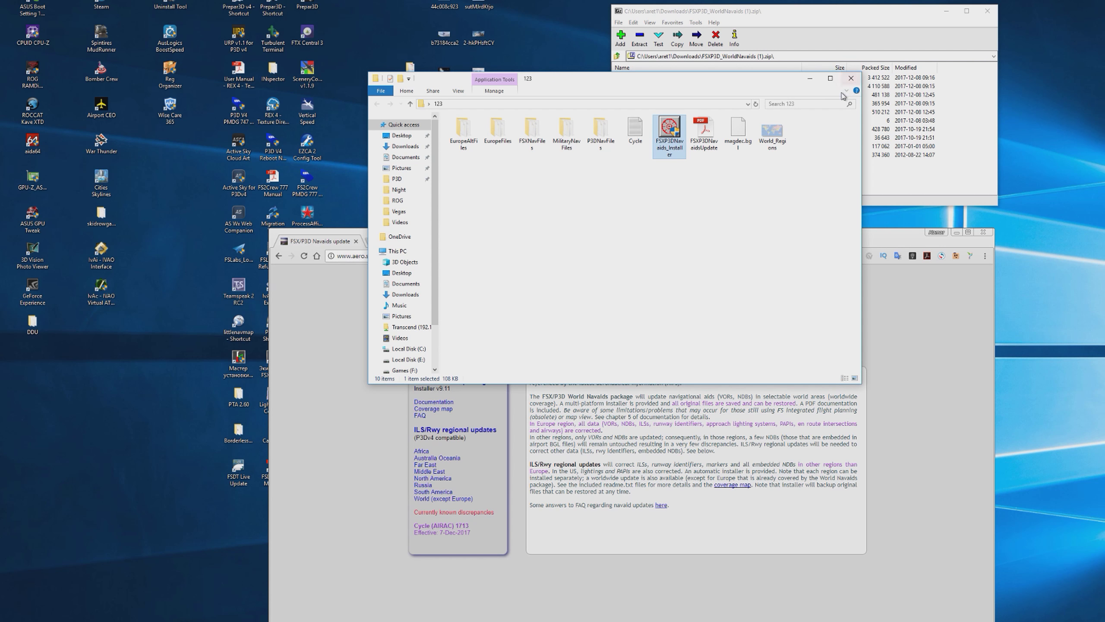
Examine the region boundaries in the World_Regions image, and close the image and the 123 folder.
{"action": "double_click", "coordinate": [768, 139]}
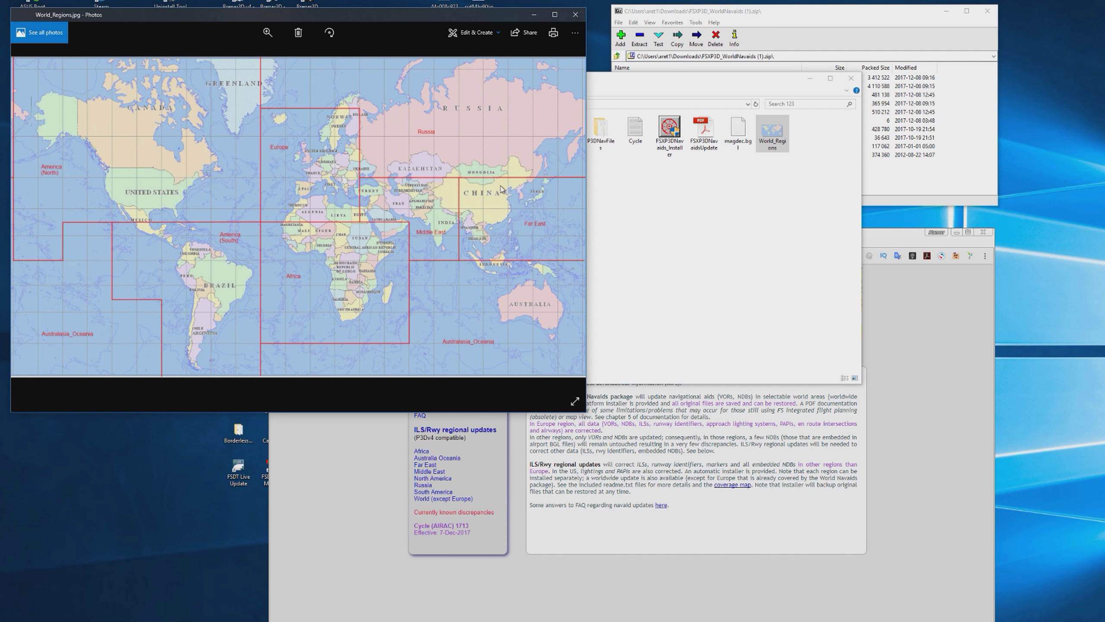
{"action": "left_click", "coordinate": [575, 14]}
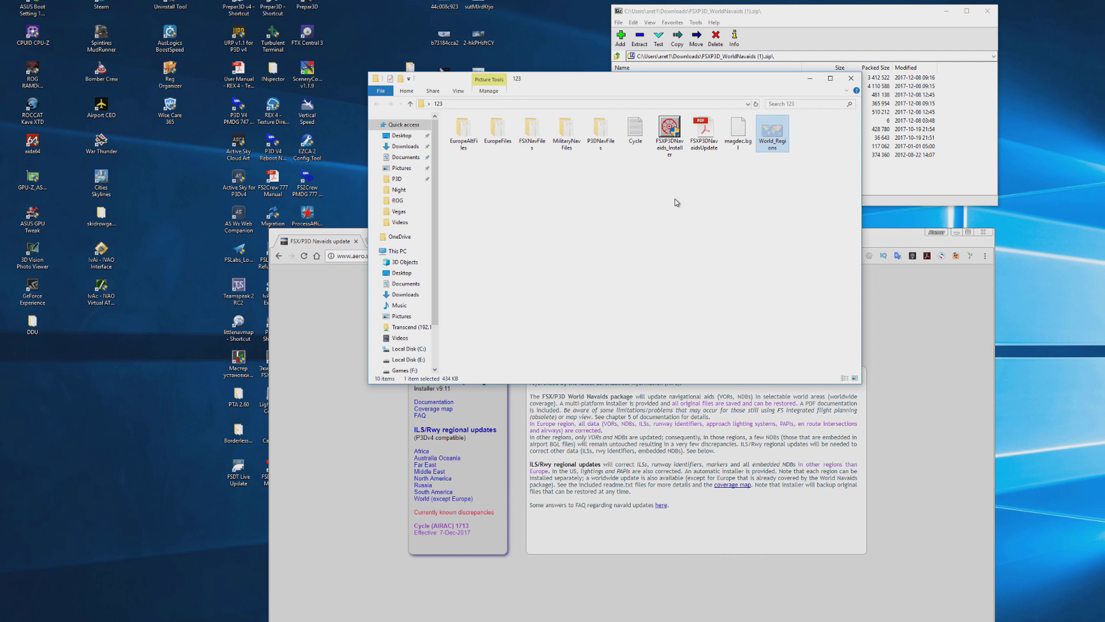
{"action": "left_click", "coordinate": [851, 79]}
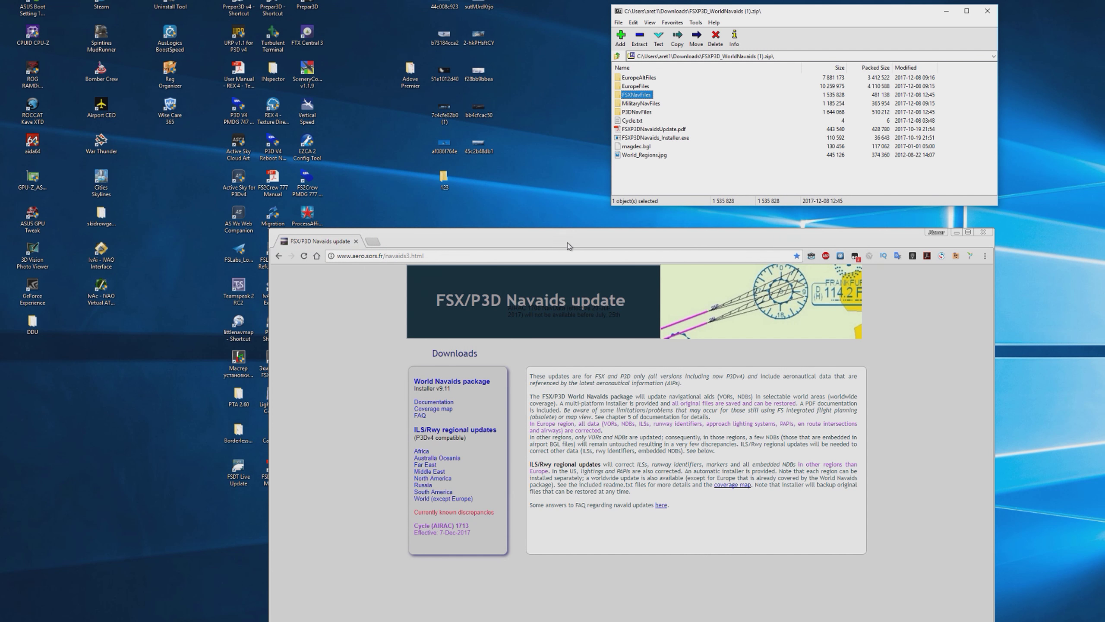
Extract the contents of the downloaded WorldUpdate archive into the 123 desktop folder.
{"action": "left_click_drag", "start_coordinate": [568, 246], "coordinate": [803, 133]}
{"action": "double_click", "coordinate": [444, 176]}
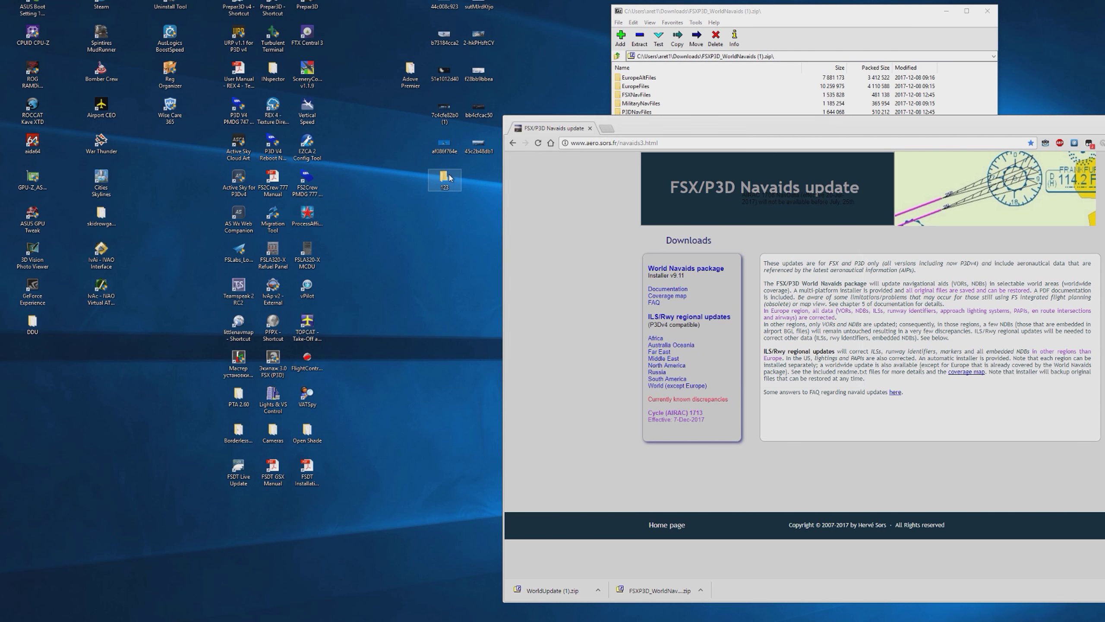
{"action": "left_click_drag", "start_coordinate": [466, 181], "coordinate": [807, 125]}
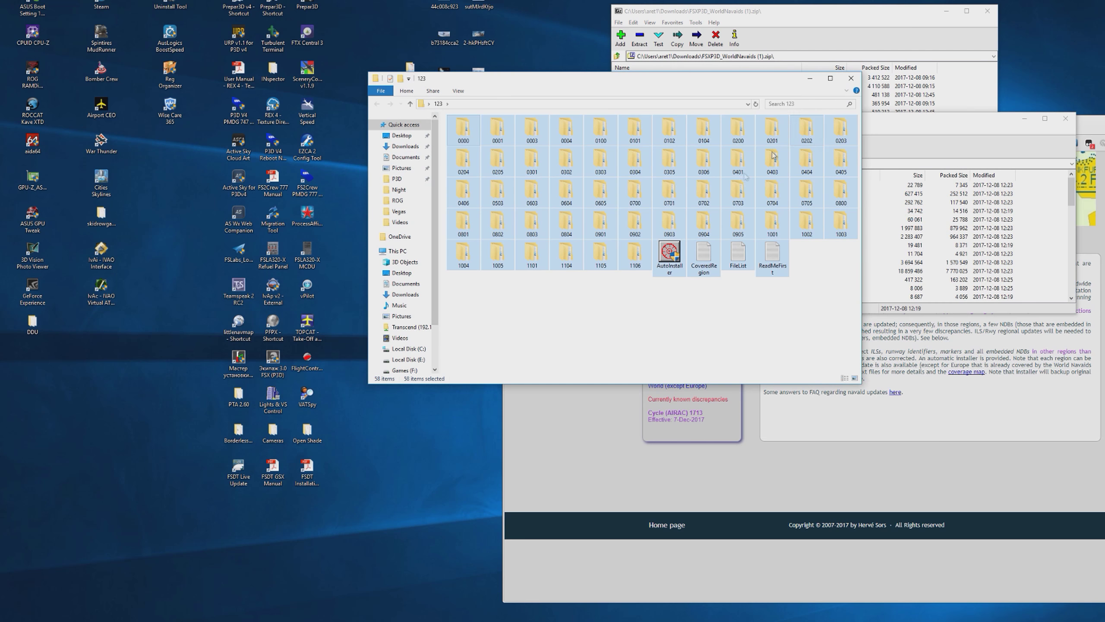
Run AutoInstaller from the 123 folder with permission and install the World (except Europe) update.
{"action": "double_click", "coordinate": [669, 252]}
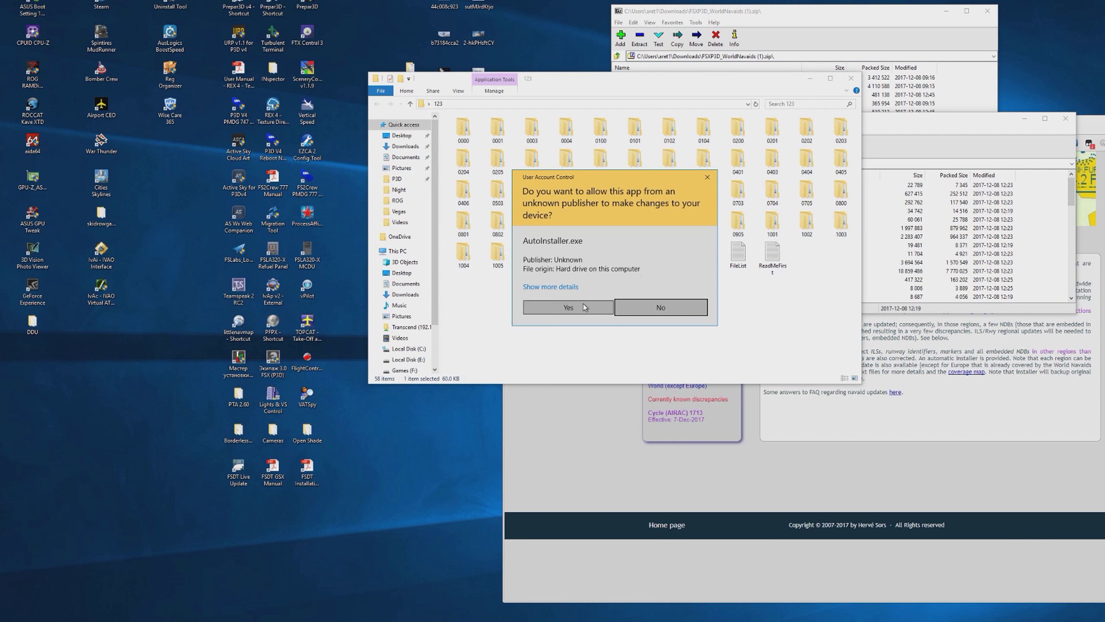
{"action": "left_click", "coordinate": [582, 307]}
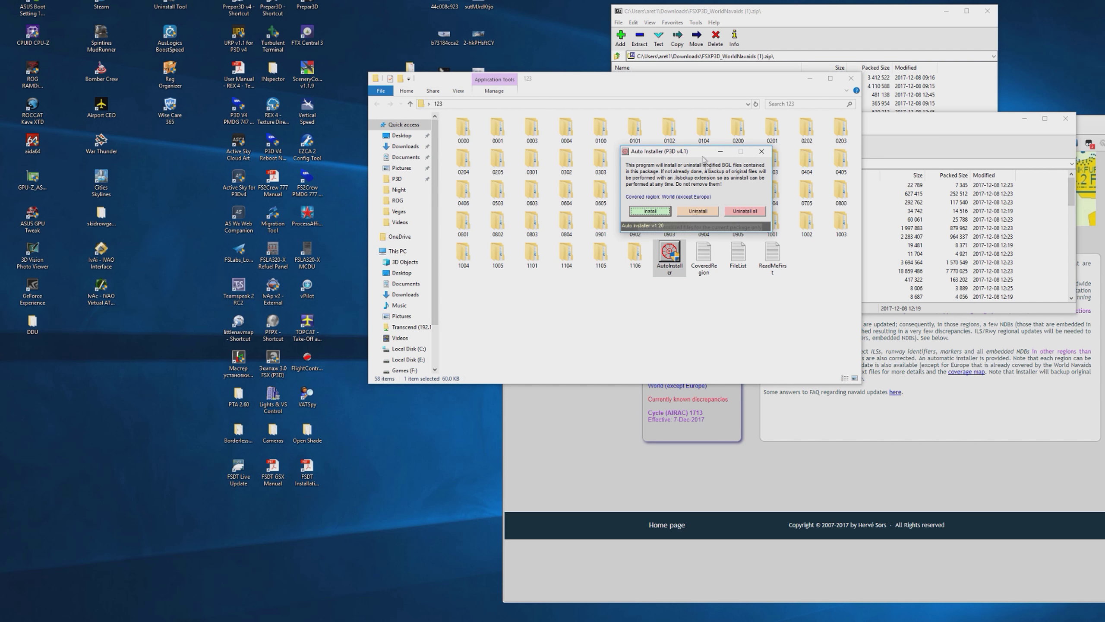
{"action": "left_click", "coordinate": [650, 211]}
{"action": "left_click", "coordinate": [686, 221]}
{"action": "left_click", "coordinate": [740, 212]}
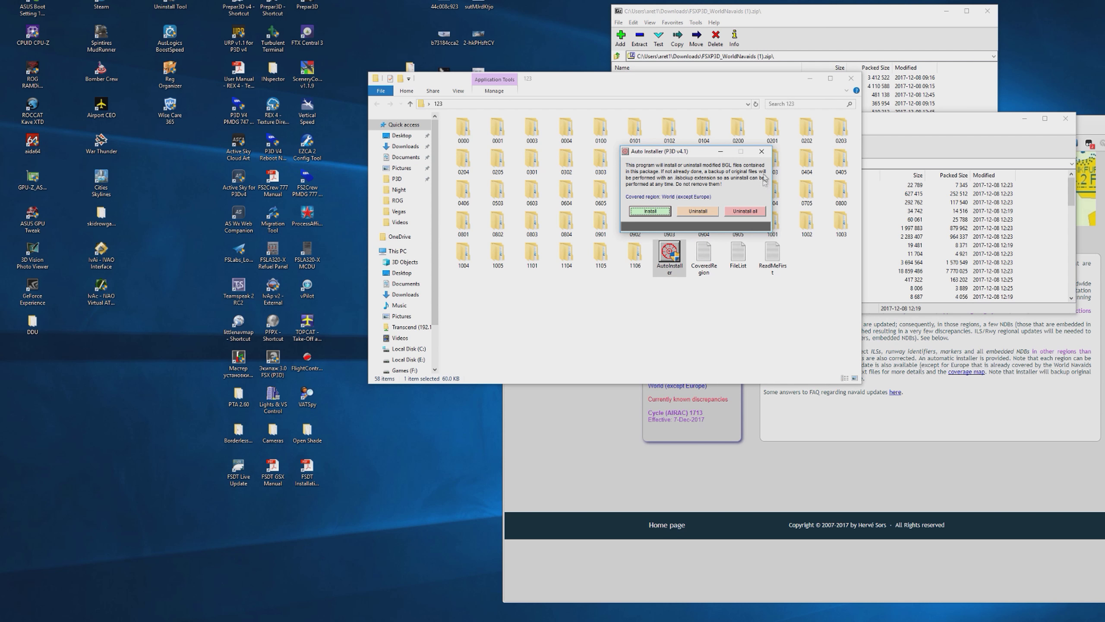
{"action": "left_click", "coordinate": [761, 151]}
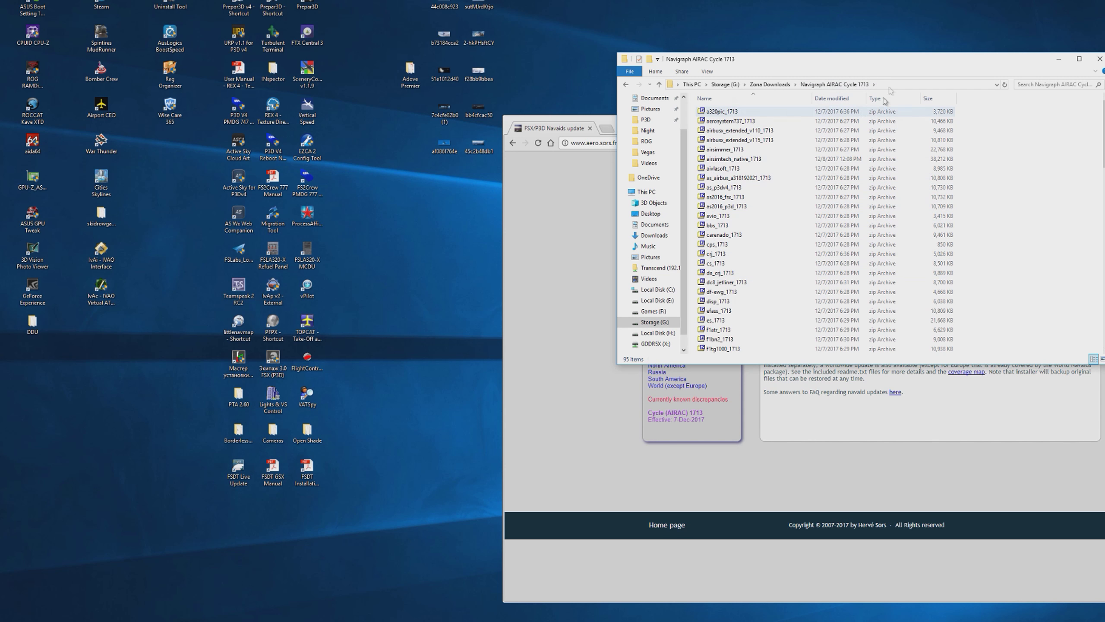
Launch the da_crj_1713 setup from its archive in the Navigraph AIRAC Cycle 1713 folder and allow it to run.
{"action": "double_click", "coordinate": [733, 274]}
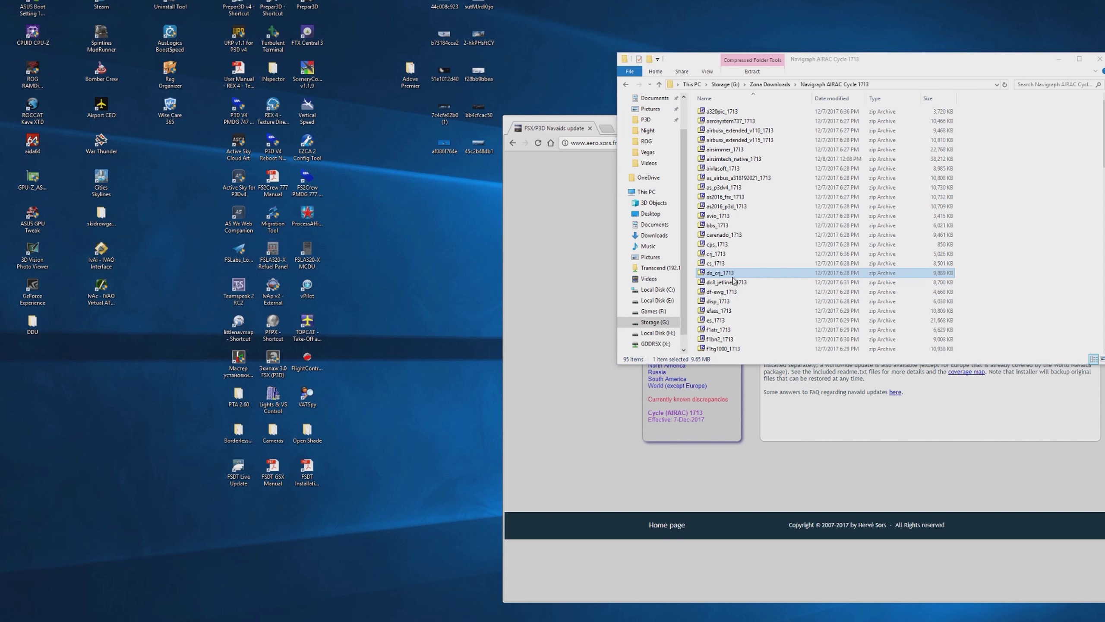
{"action": "double_click", "coordinate": [641, 79]}
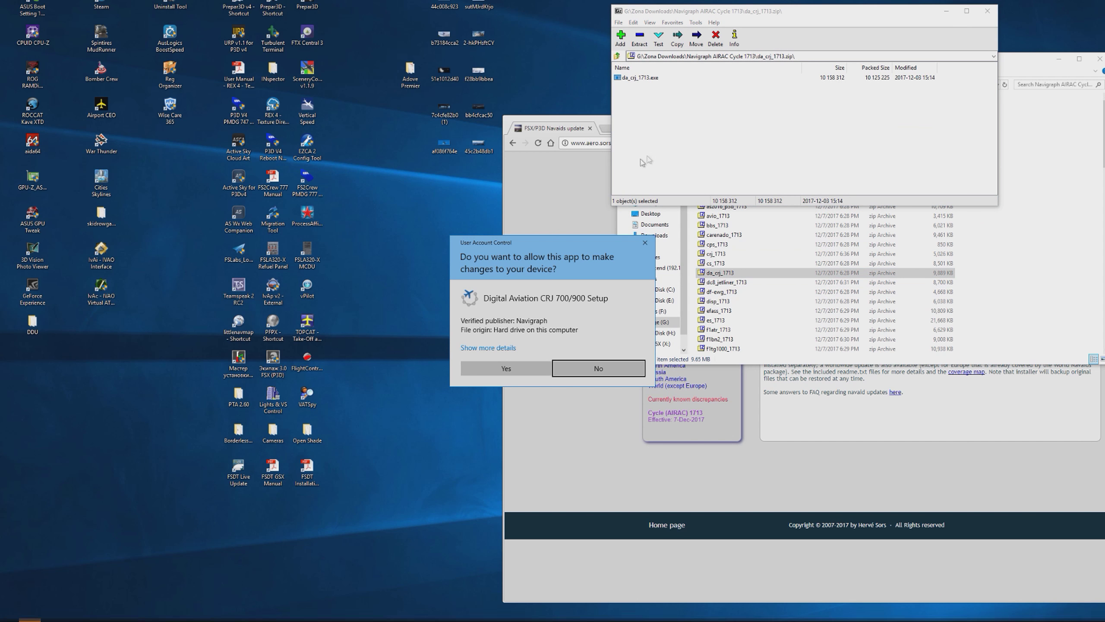
{"action": "left_click", "coordinate": [517, 363]}
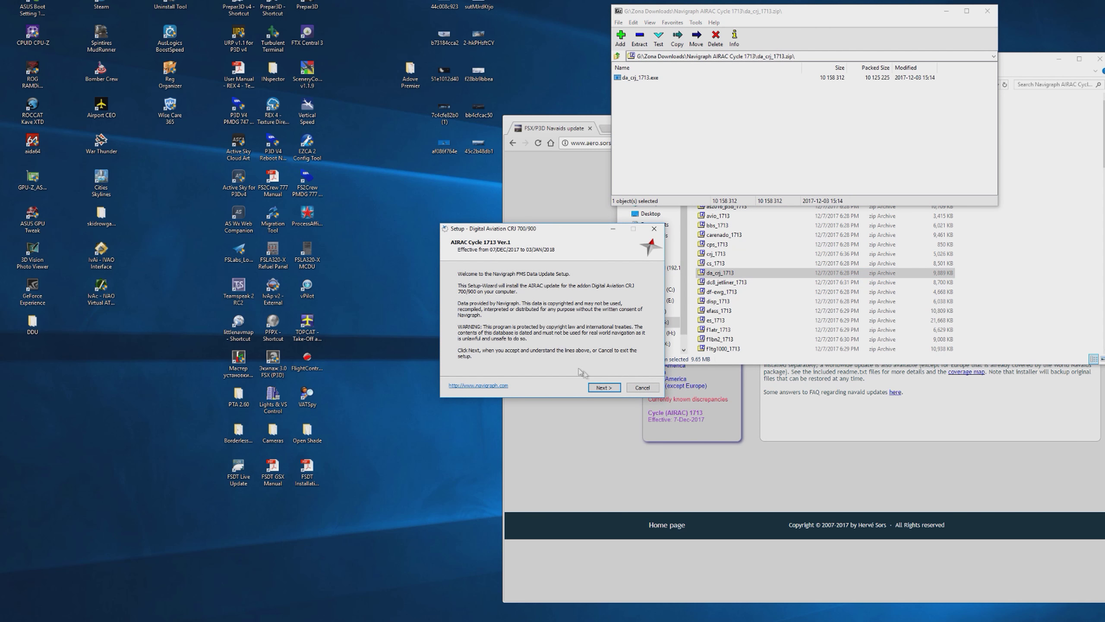
Install the Digital Aviation CRJ 700/900 AIRAC update for Lockheed Martin P3D v4.1, keeping the suggested folder F:\Prepar3D\Ecosystem.
{"action": "left_click", "coordinate": [493, 296]}
{"action": "left_click", "coordinate": [491, 303]}
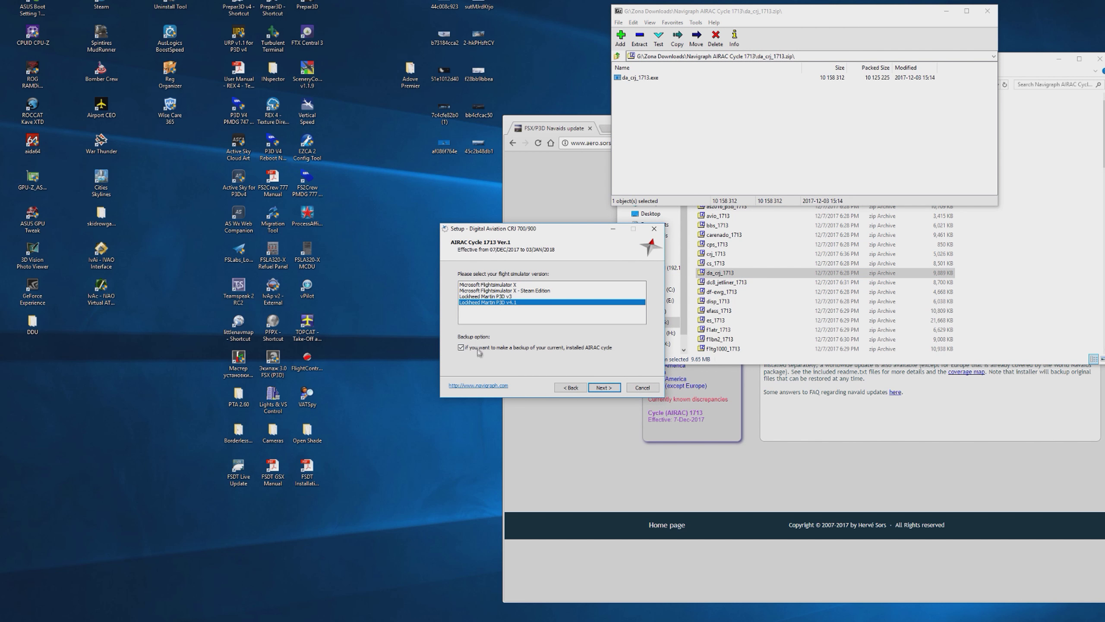
{"action": "left_click", "coordinate": [602, 388]}
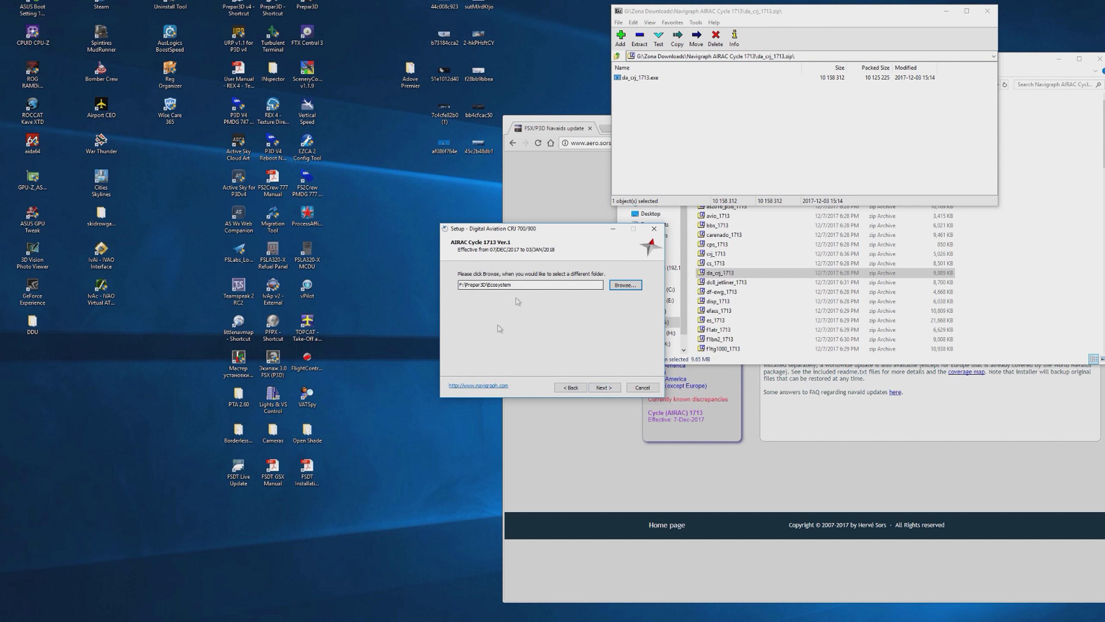
{"action": "left_click", "coordinate": [602, 388]}
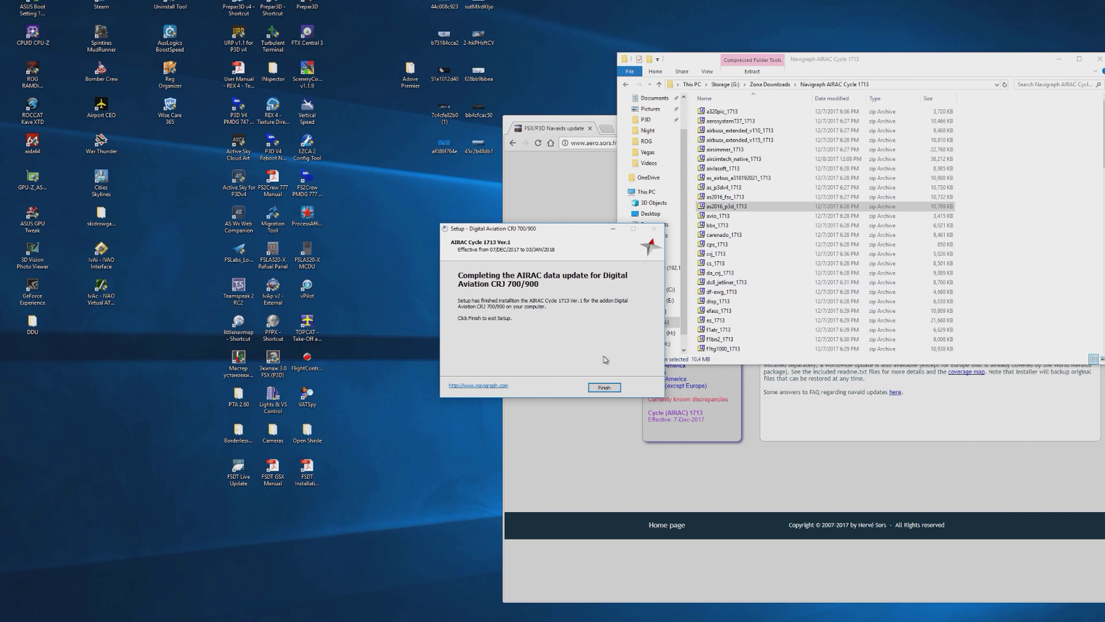
{"action": "left_click", "coordinate": [605, 387]}
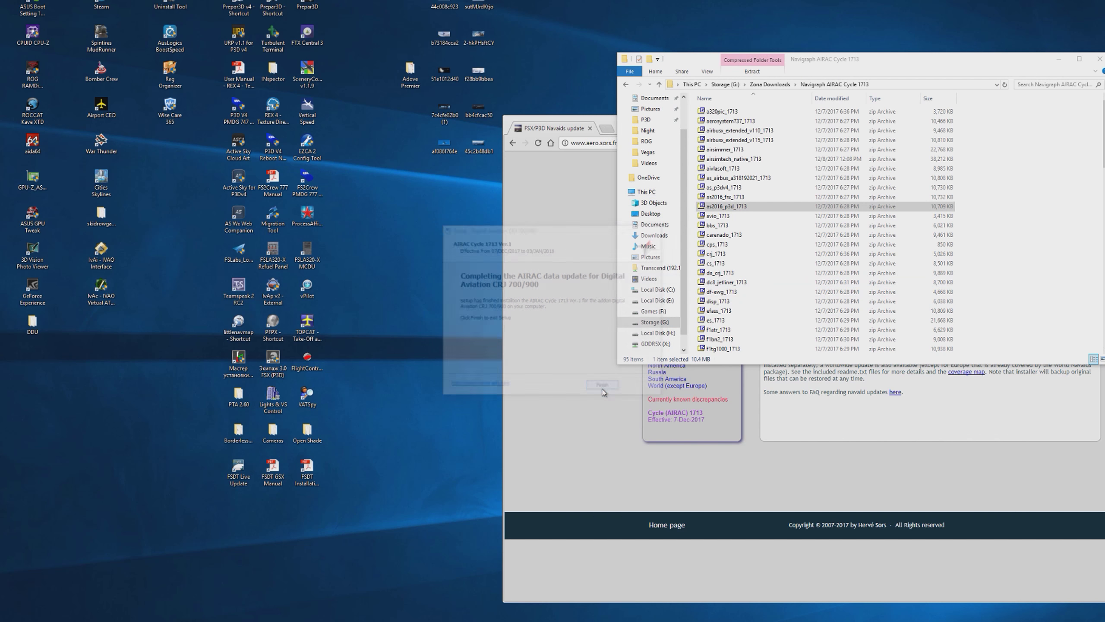
Launch the as2016_p3d_1713 setup from its archive, allow it to run and accept the welcome terms.
{"action": "double_click", "coordinate": [730, 207]}
{"action": "double_click", "coordinate": [619, 78]}
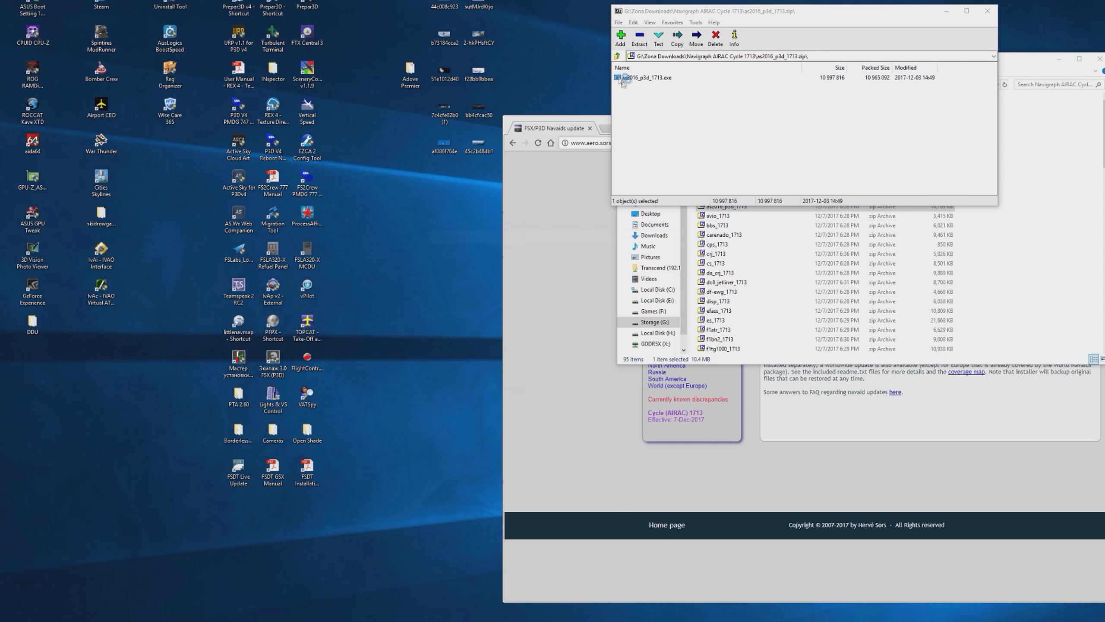
{"action": "left_click", "coordinate": [507, 365]}
{"action": "left_click", "coordinate": [604, 388]}
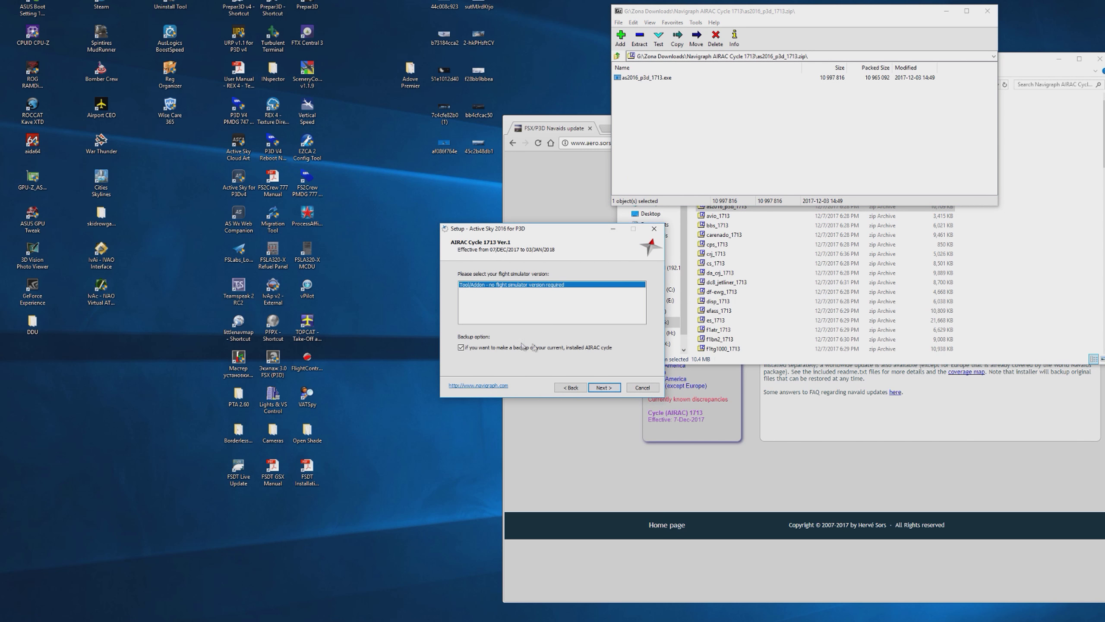
Install the Active Sky 2016 AIRAC update into the AS_P3Dv4 folder on the Games (F:) drive.
{"action": "left_click", "coordinate": [604, 387]}
{"action": "left_click", "coordinate": [600, 346]}
{"action": "left_click", "coordinate": [628, 289]}
{"action": "double_click", "coordinate": [515, 308]}
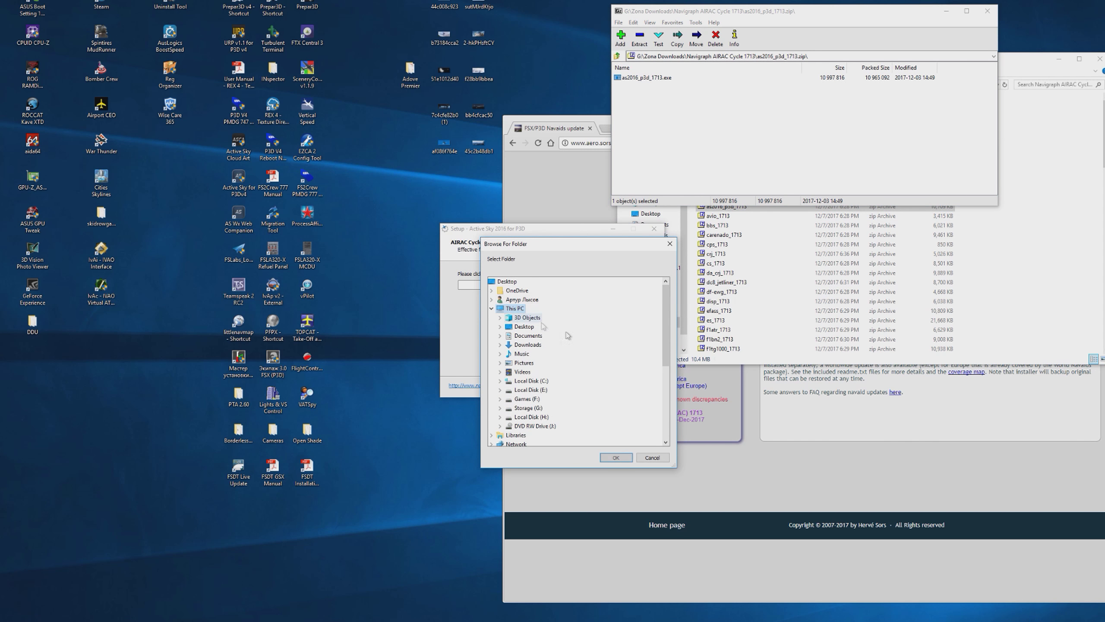
{"action": "double_click", "coordinate": [526, 399]}
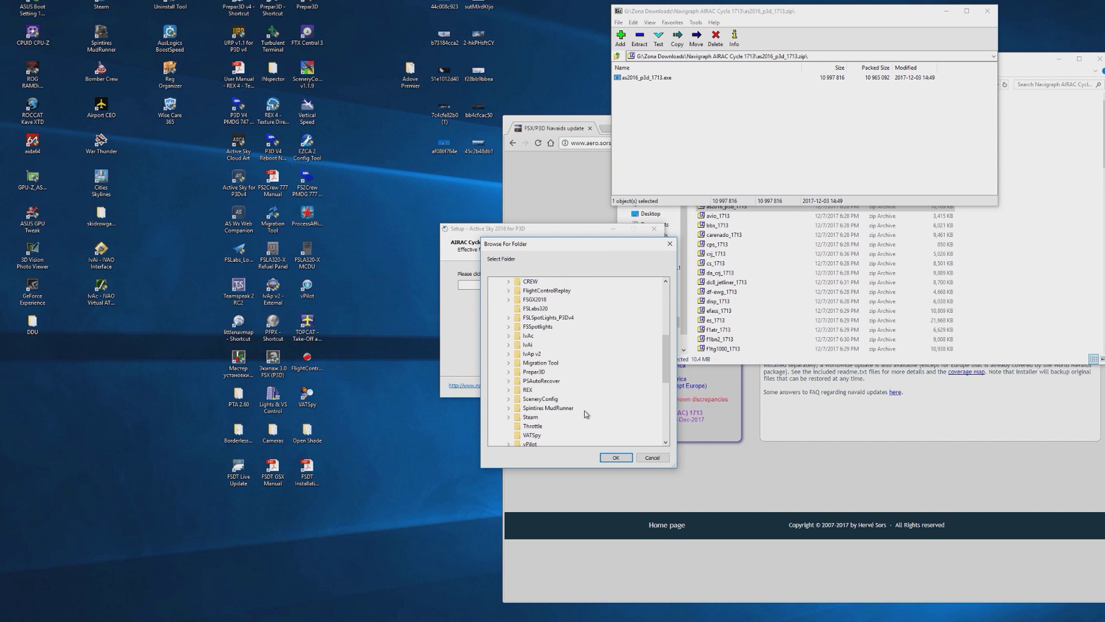
{"action": "double_click", "coordinate": [535, 300]}
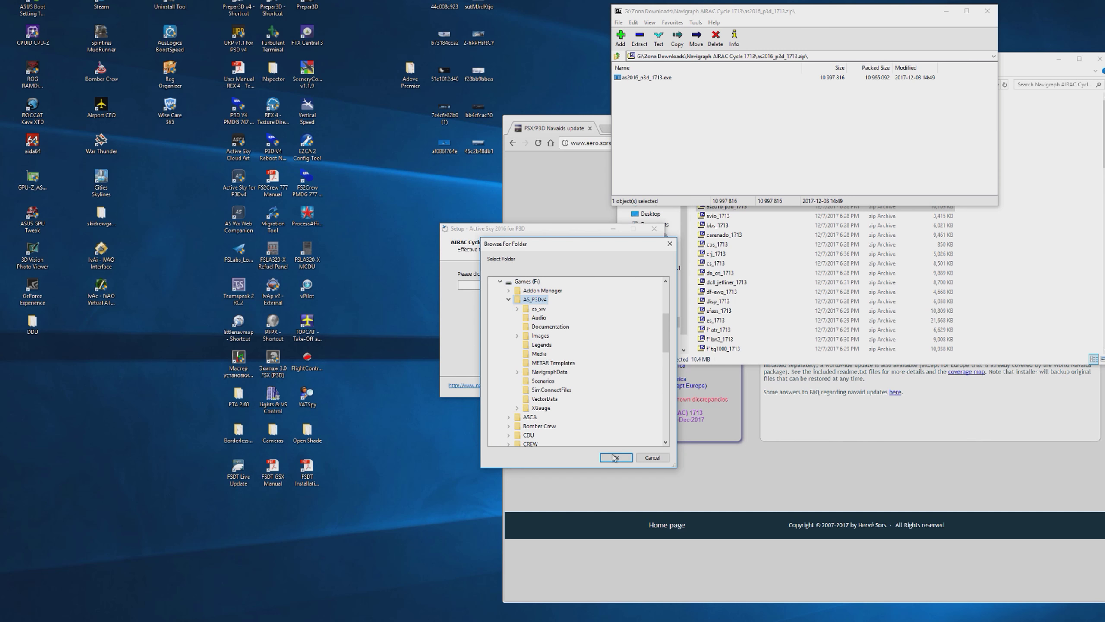
{"action": "left_click", "coordinate": [606, 459]}
{"action": "left_click", "coordinate": [604, 387]}
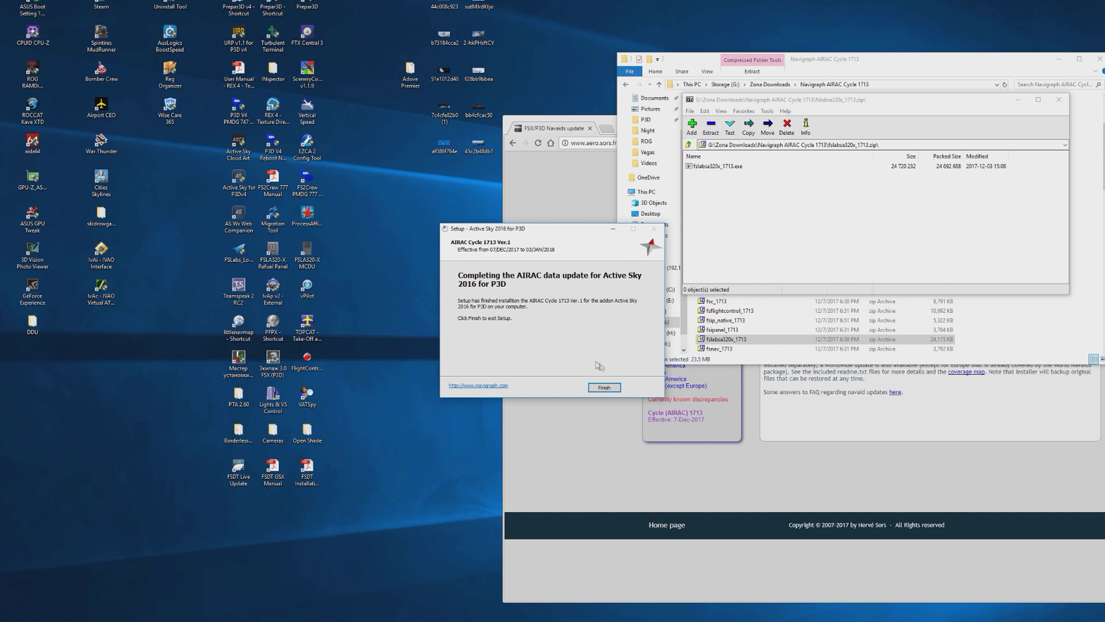
{"action": "left_click", "coordinate": [606, 387]}
Run the fslabsa320x_1713 setup and install the FlightSimLabs A320X AIRAC update for Lockheed Martin P3D v4.1, keeping the suggested folder F:\Prepar3D.
{"action": "double_click", "coordinate": [714, 166]}
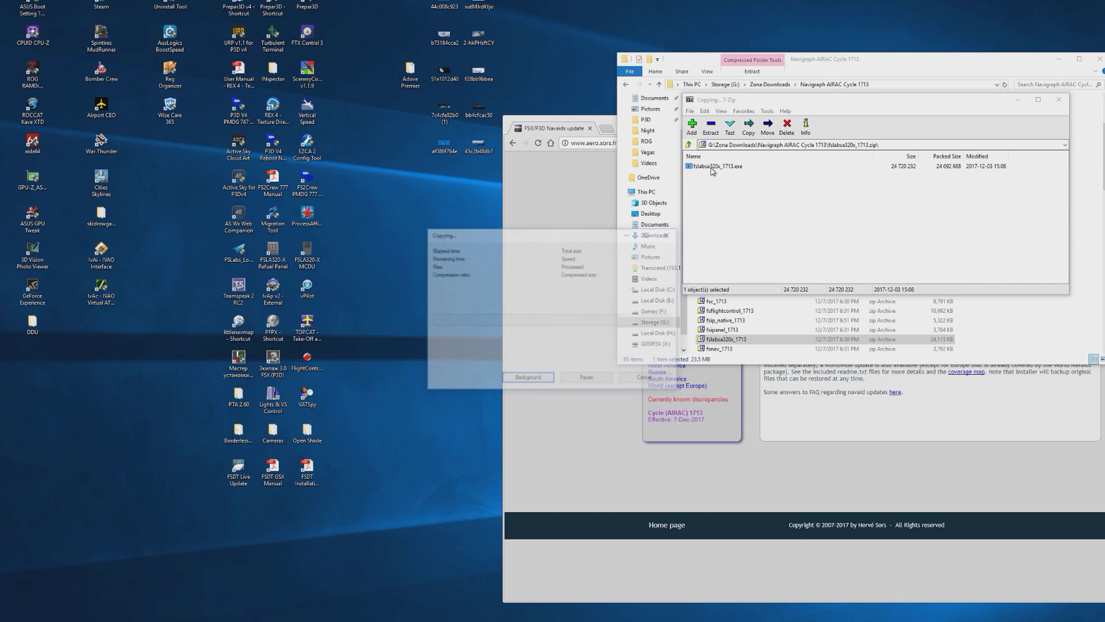
{"action": "left_click", "coordinate": [505, 368]}
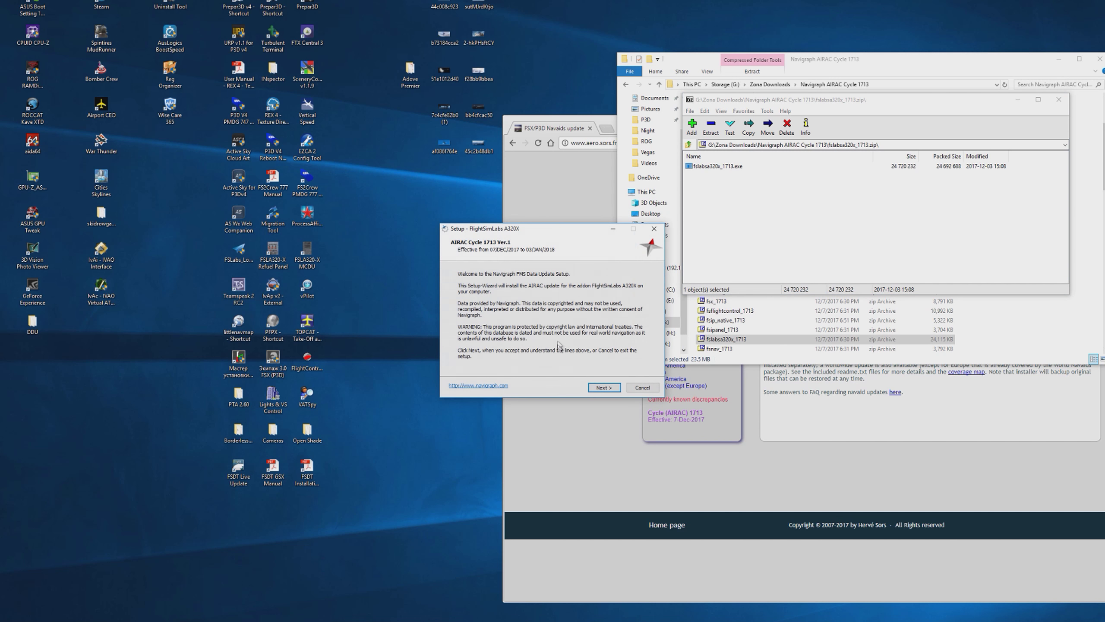
{"action": "left_click", "coordinate": [603, 387]}
{"action": "left_click", "coordinate": [503, 302]}
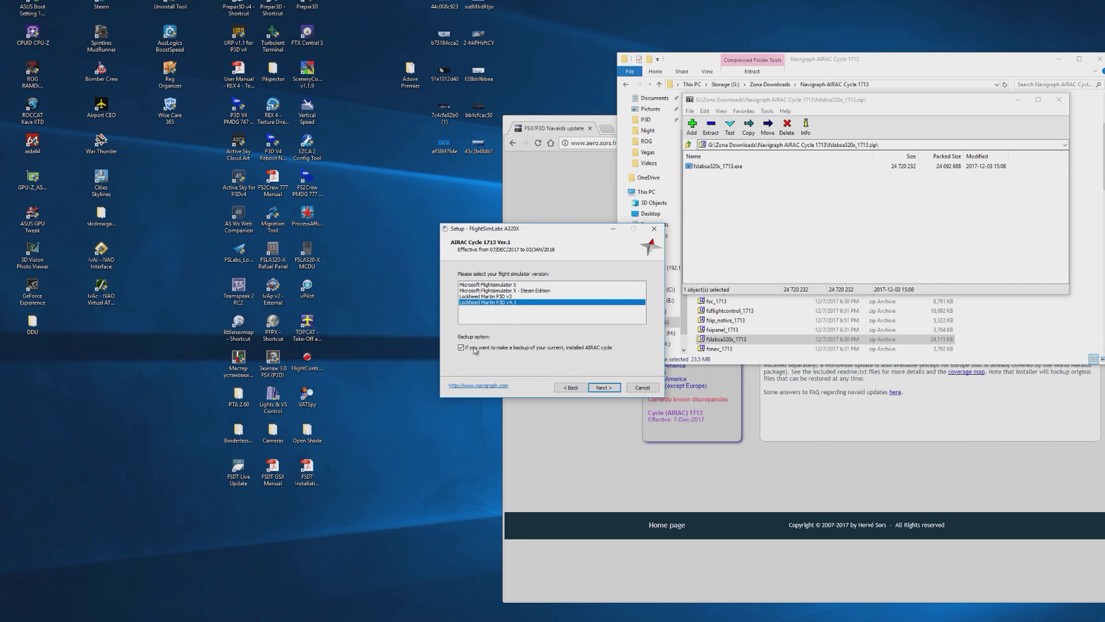
{"action": "left_click", "coordinate": [604, 387]}
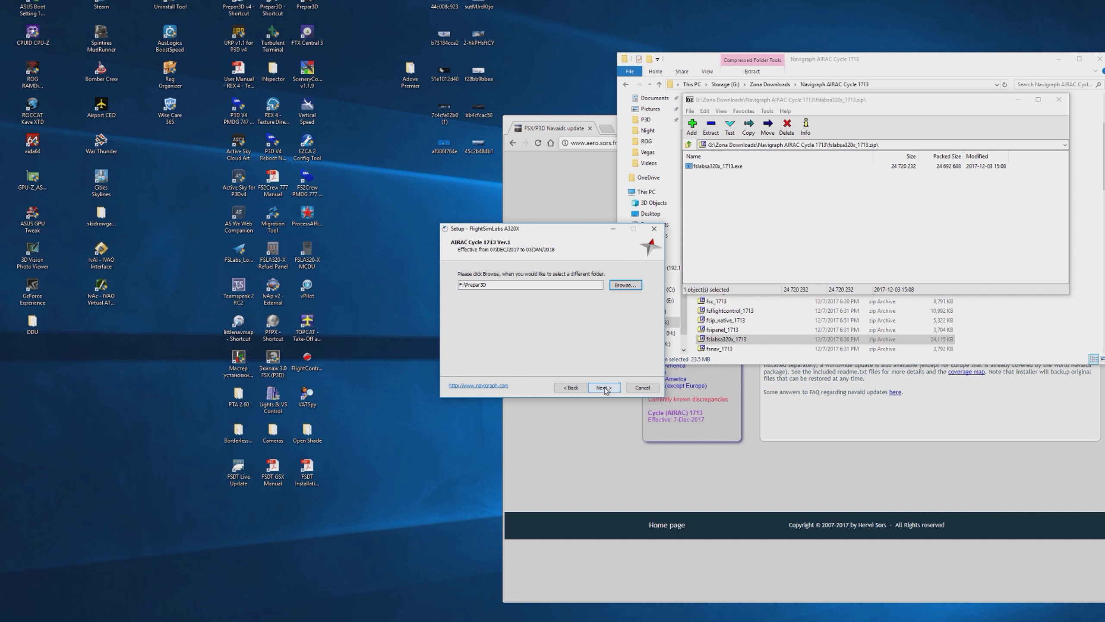
{"action": "left_click", "coordinate": [604, 388]}
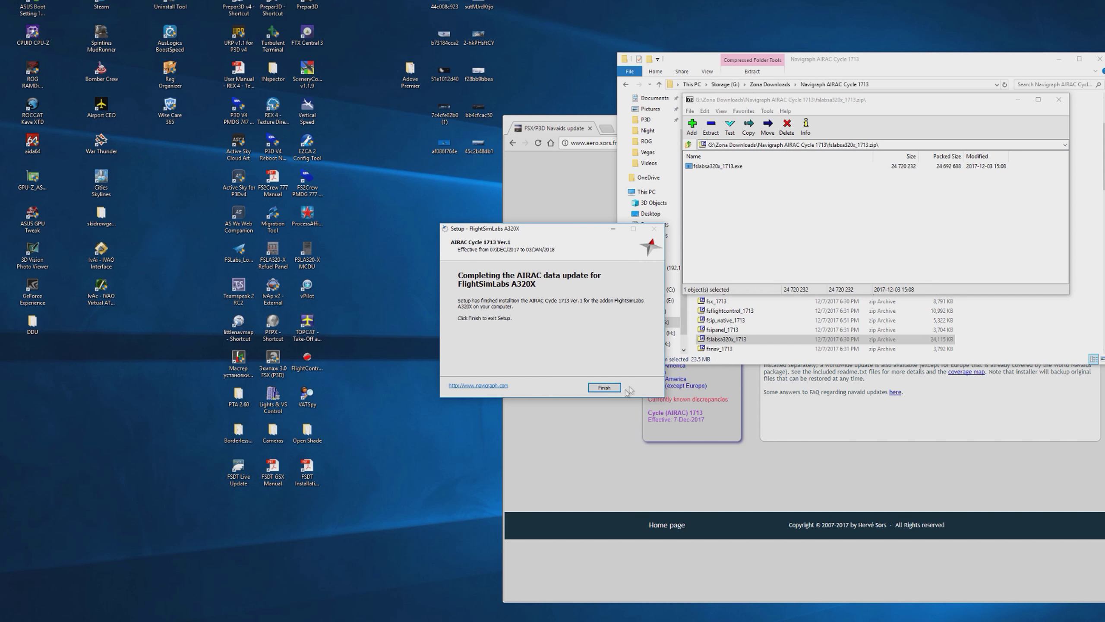
{"action": "left_click", "coordinate": [605, 387]}
Launch the pfpx_1713 setup from its archive in the Navigraph AIRAC Cycle 1713 folder and allow it to run.
{"action": "left_click", "coordinate": [767, 319]}
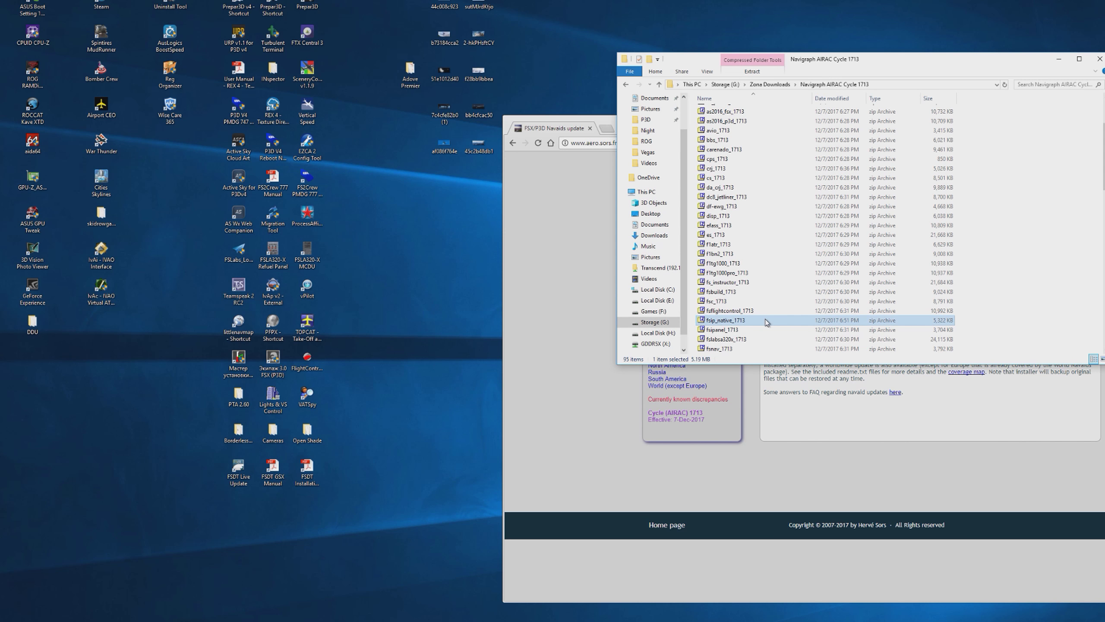
{"action": "scroll", "coordinate": [740, 309], "scroll_direction": "down", "scroll_amount": 5}
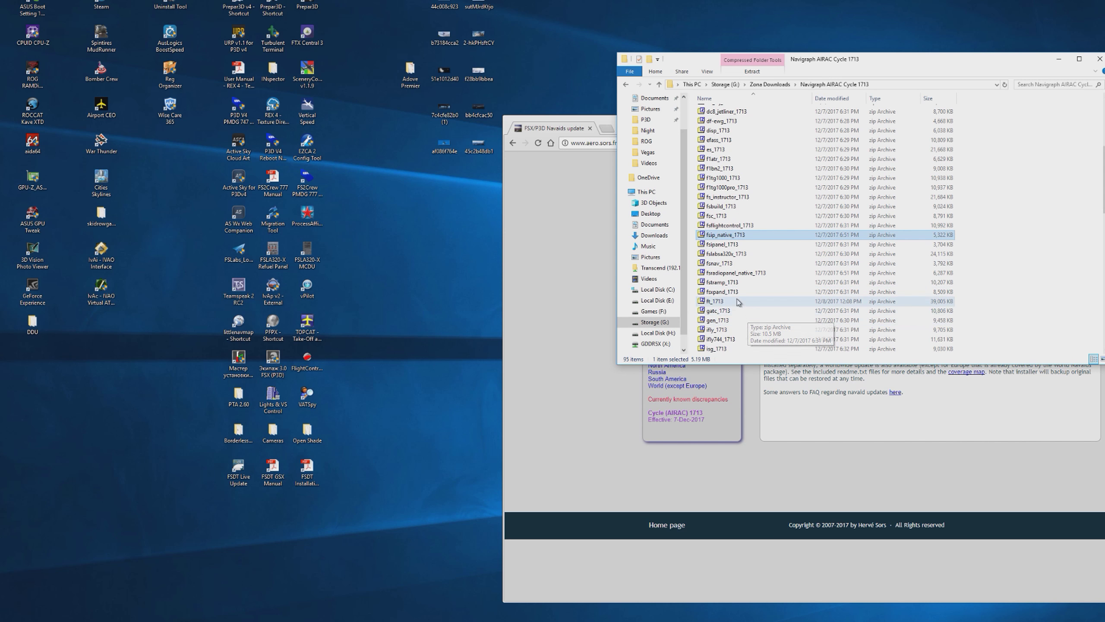
{"action": "scroll", "coordinate": [734, 307], "scroll_direction": "down", "scroll_amount": 7}
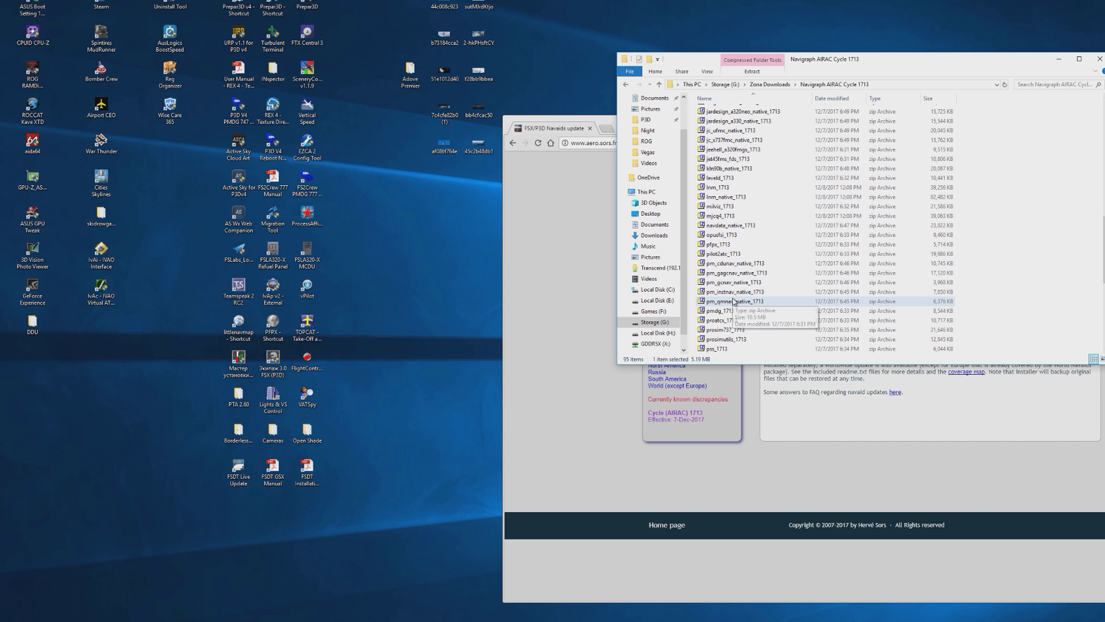
{"action": "double_click", "coordinate": [718, 244]}
{"action": "left_click", "coordinate": [627, 78]}
{"action": "double_click", "coordinate": [626, 78]}
{"action": "left_click", "coordinate": [519, 364]}
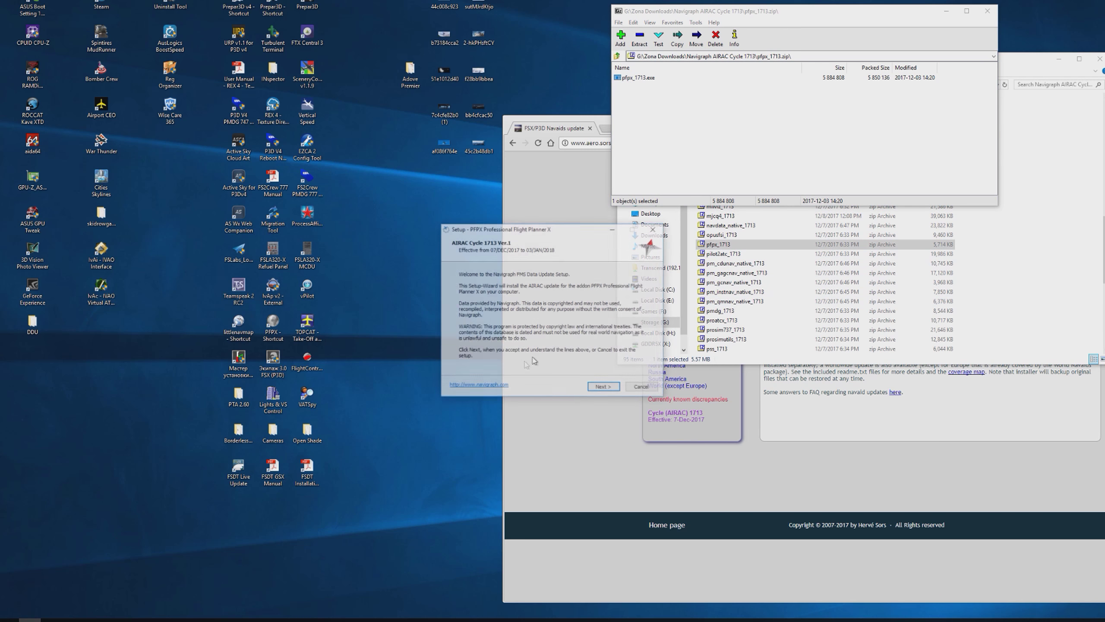
Install the PFPX Professional Flight Planner X AIRAC update, keeping the suggested folder C:\Users\Public\Documents.
{"action": "left_click", "coordinate": [600, 386]}
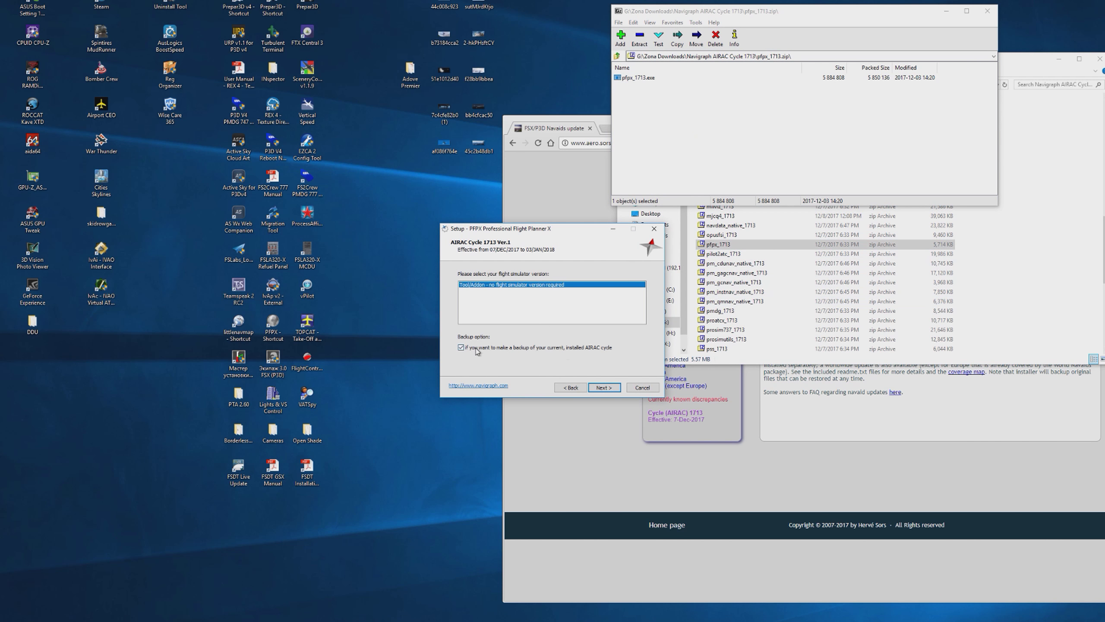
{"action": "left_click", "coordinate": [604, 387]}
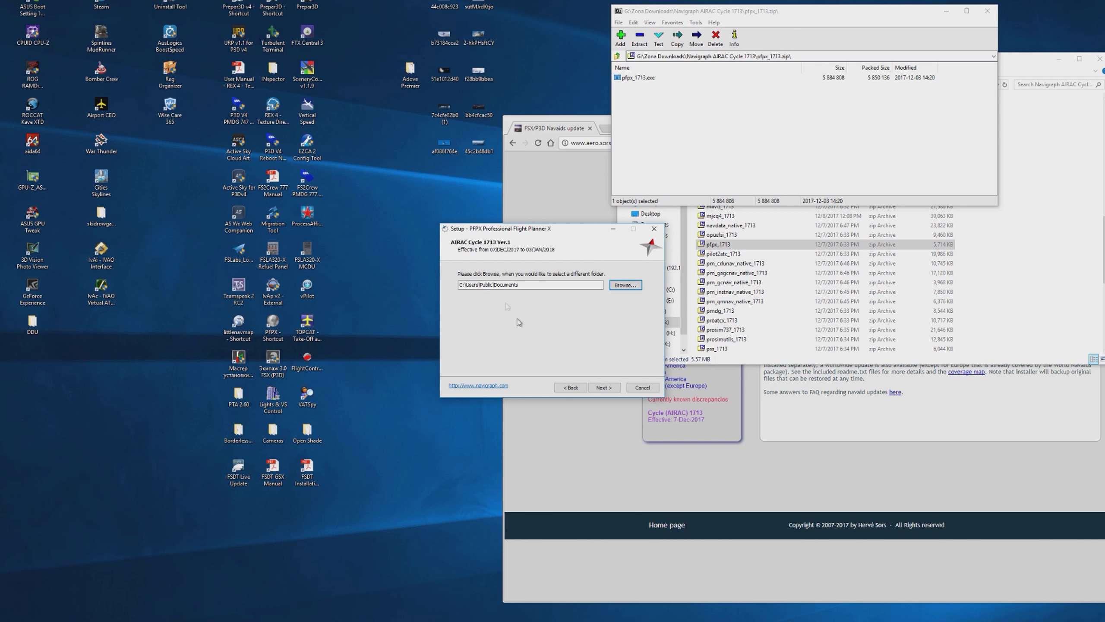
{"action": "left_click", "coordinate": [619, 389]}
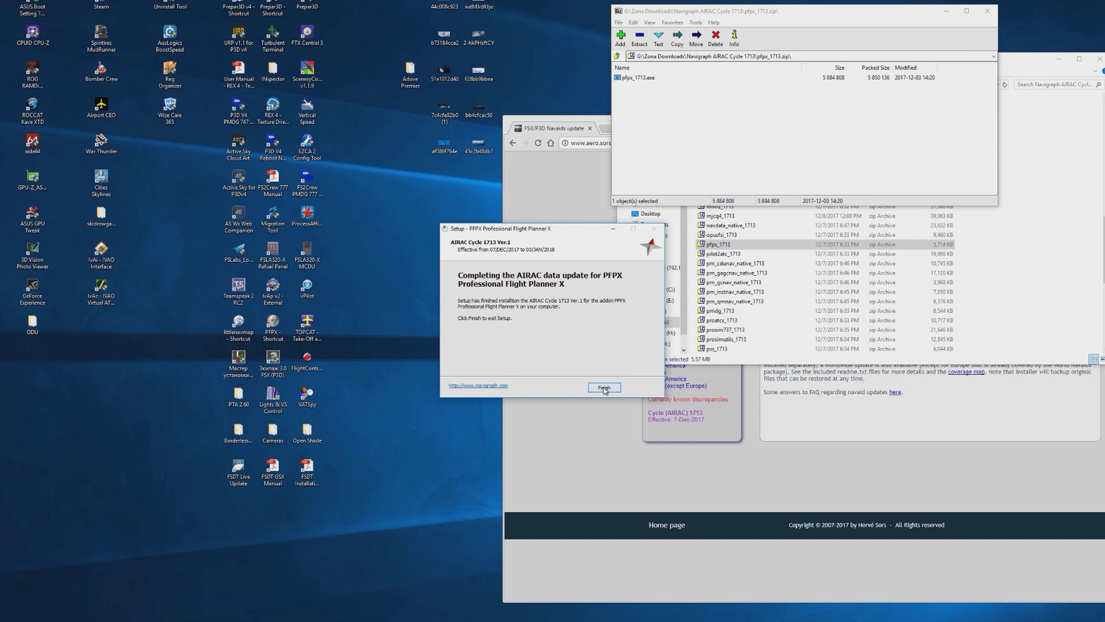
{"action": "left_click", "coordinate": [604, 387]}
Run the pmdg_1713 setup from its archive and install the update for all PMDG products for Lockheed Martin P3D v4.1 in F:\Prepar3D\.
{"action": "left_click", "coordinate": [735, 273]}
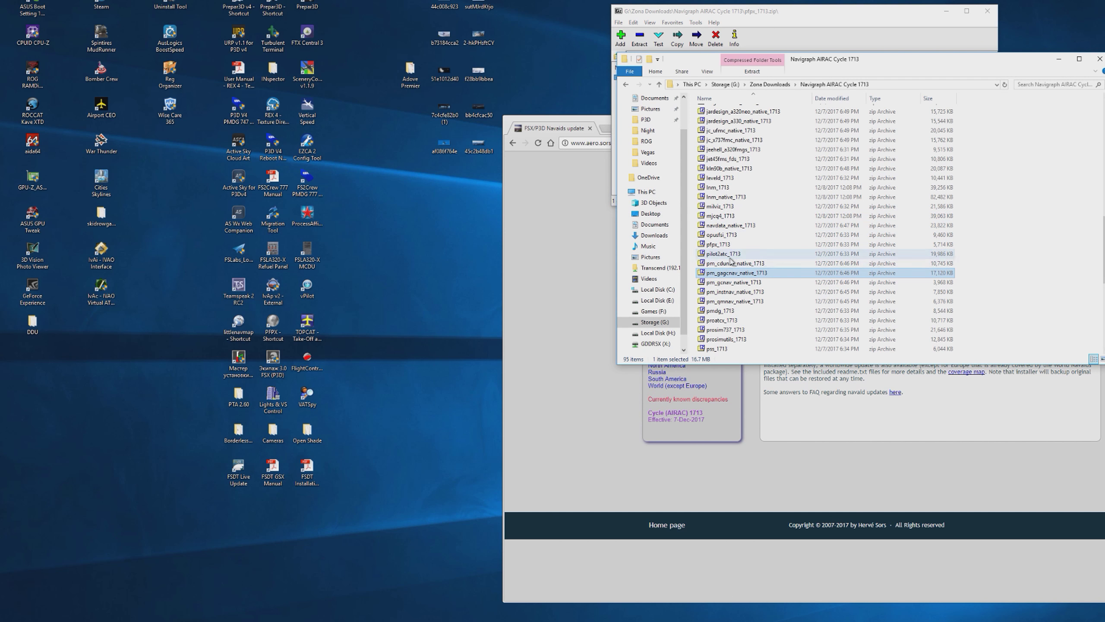
{"action": "double_click", "coordinate": [714, 311]}
{"action": "double_click", "coordinate": [639, 79]}
{"action": "left_click", "coordinate": [513, 371]}
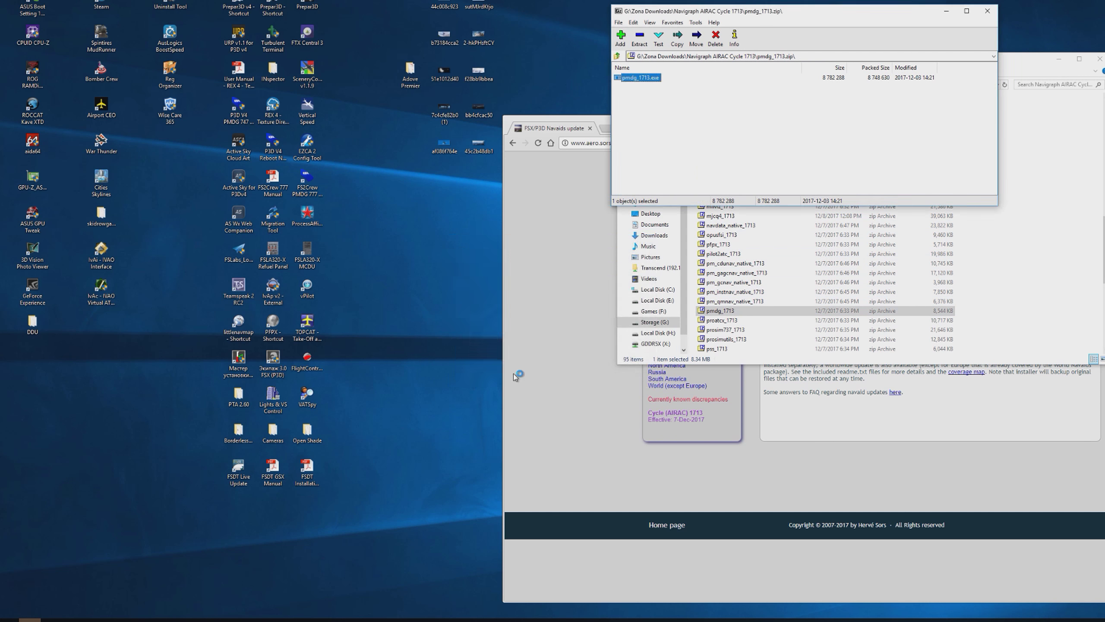
{"action": "left_click", "coordinate": [599, 390]}
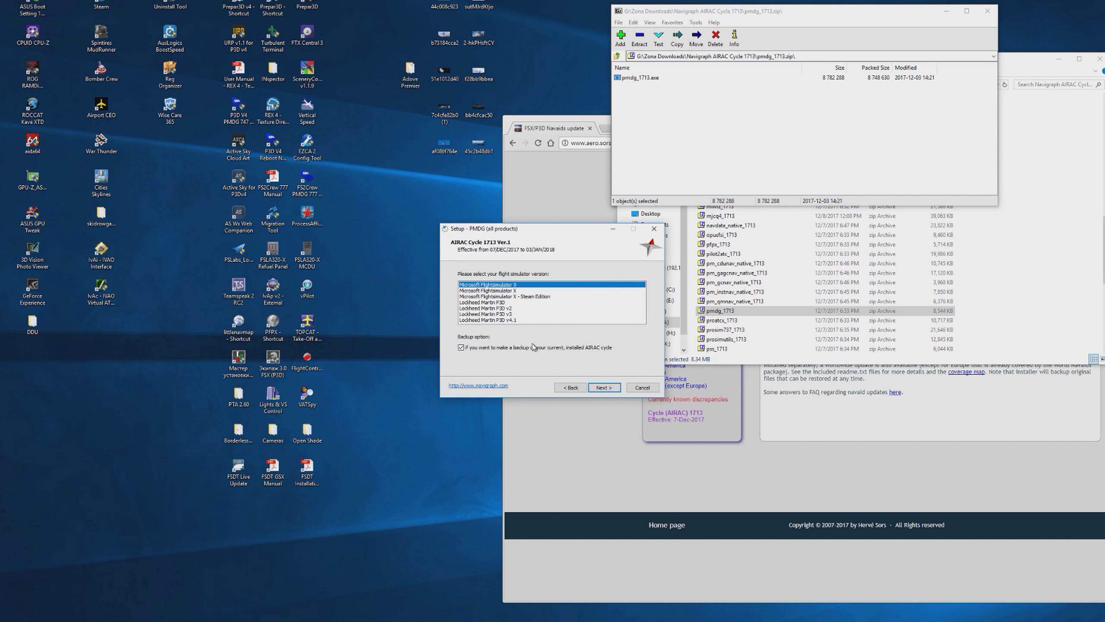
{"action": "left_click", "coordinate": [490, 320]}
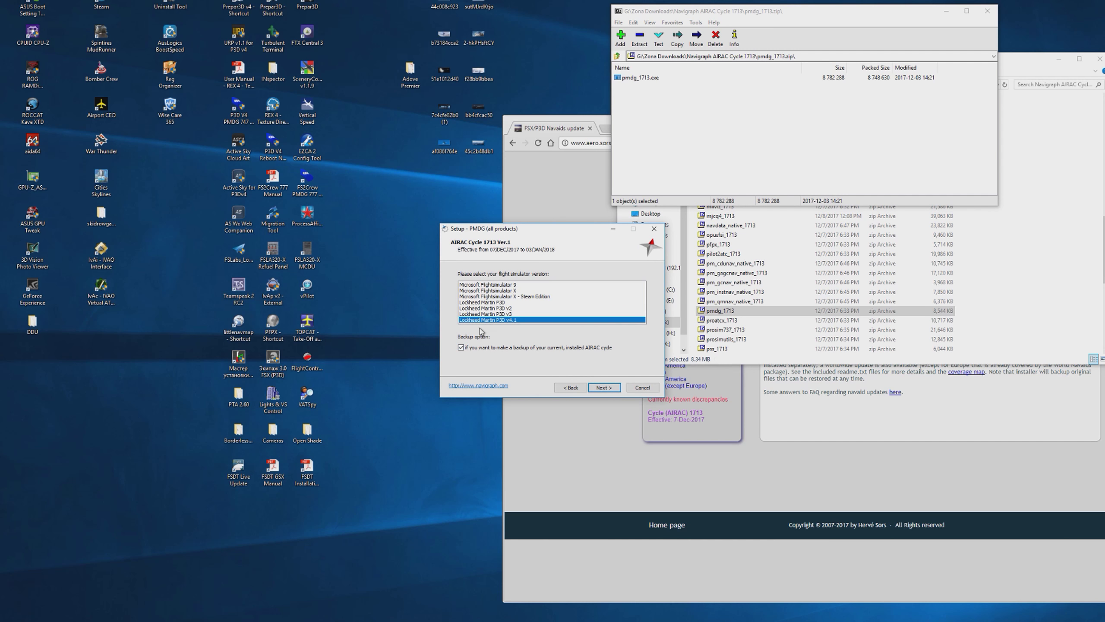
{"action": "left_click", "coordinate": [609, 387]}
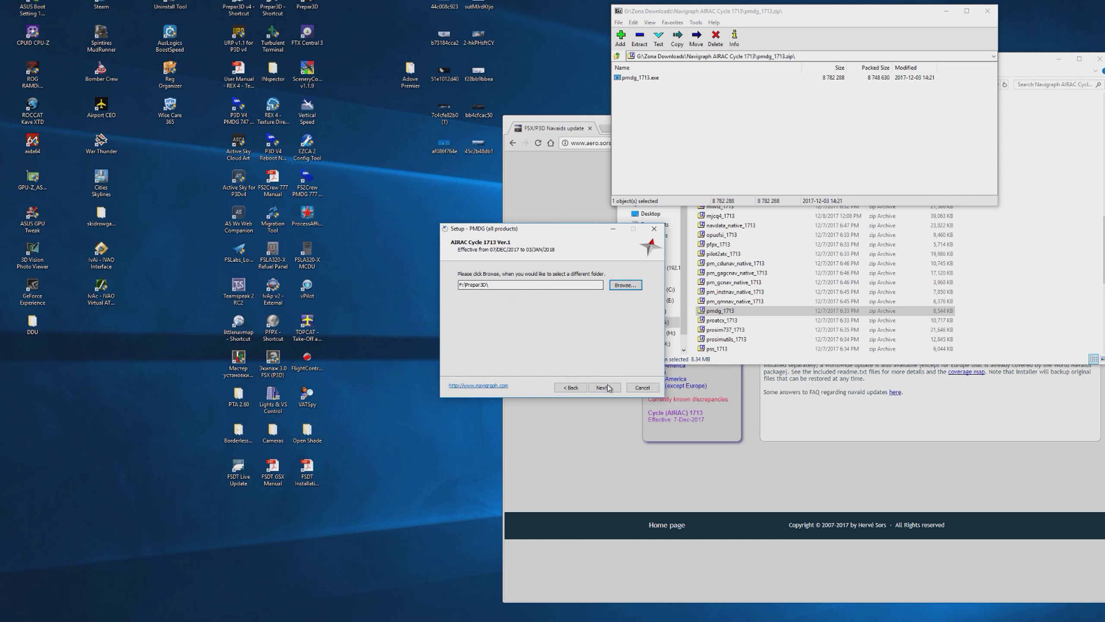
{"action": "left_click", "coordinate": [608, 387]}
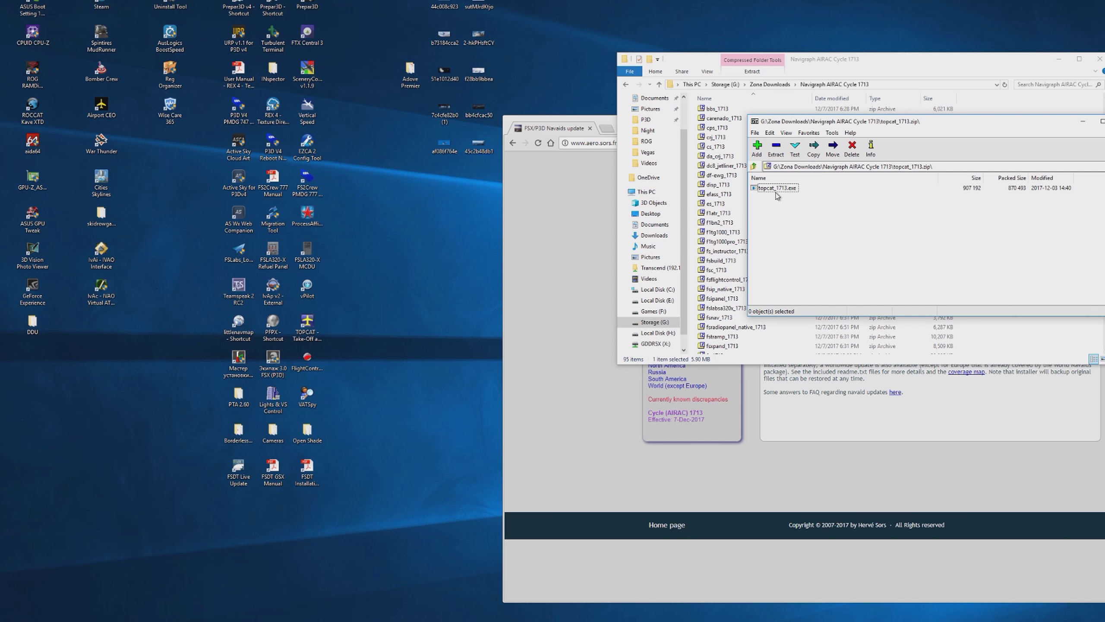
Run the topcat_1713 setup, install the TOPCAT update without a backup in C:\Program Files (x86)\Common Files, and close the archive.
{"action": "double_click", "coordinate": [776, 191]}
{"action": "left_click", "coordinate": [503, 364]}
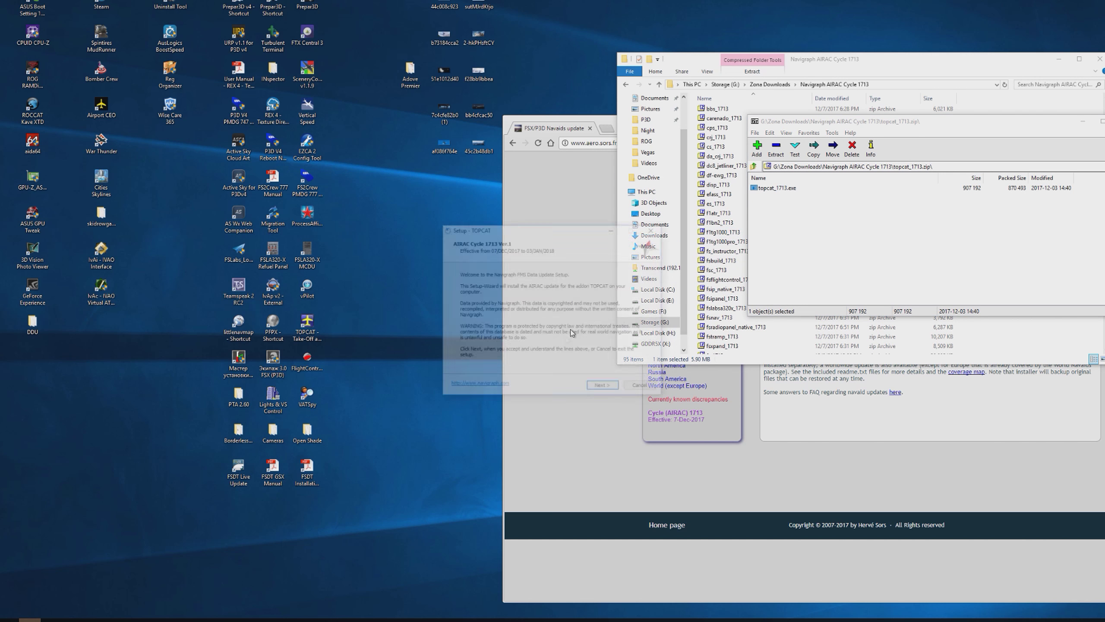
{"action": "left_click", "coordinate": [601, 387]}
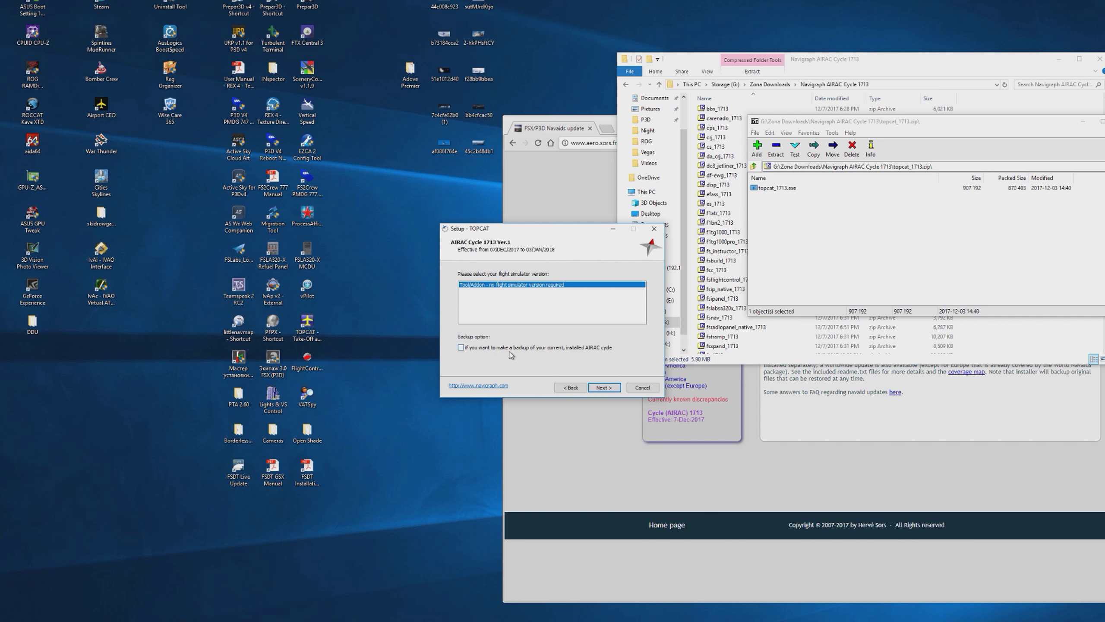
{"action": "left_click", "coordinate": [604, 388]}
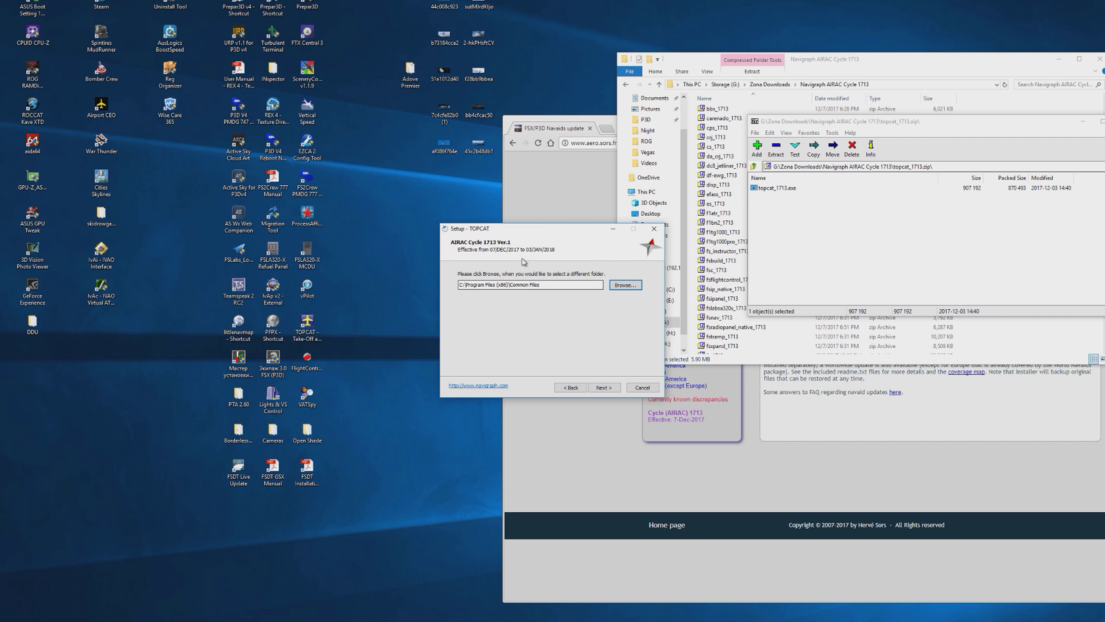
{"action": "left_click", "coordinate": [604, 387]}
{"action": "left_click", "coordinate": [604, 388]}
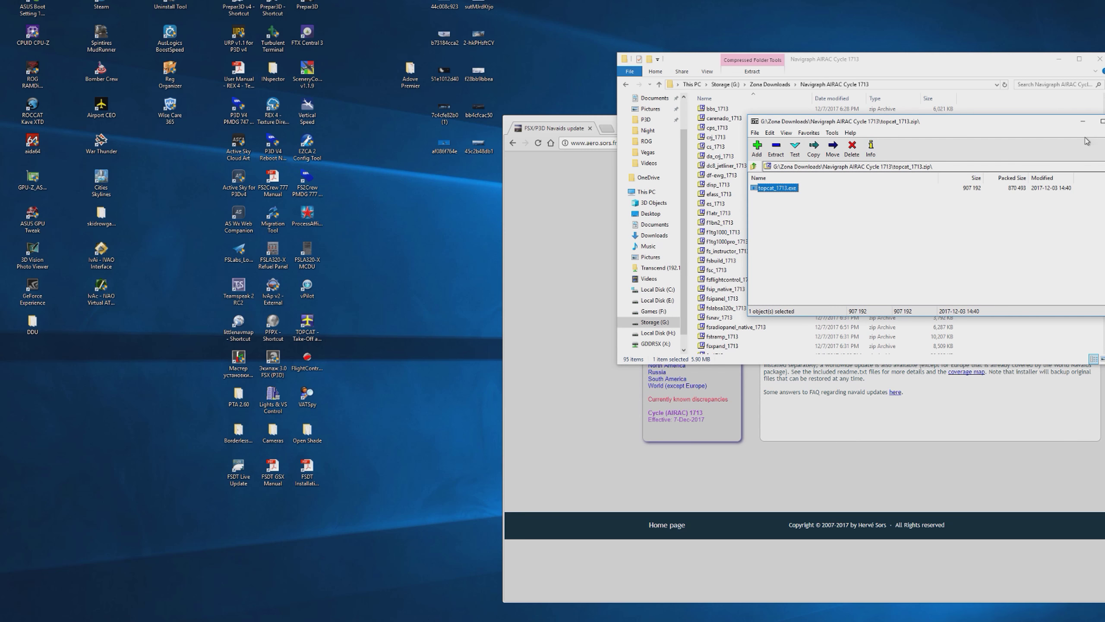
{"action": "key", "text": "alt+F4"}
Run the carenado_1713 setup from its archive and install the update for all Carenado products for Lockheed Martin P3D v4.1 without a backup.
{"action": "double_click", "coordinate": [724, 118]}
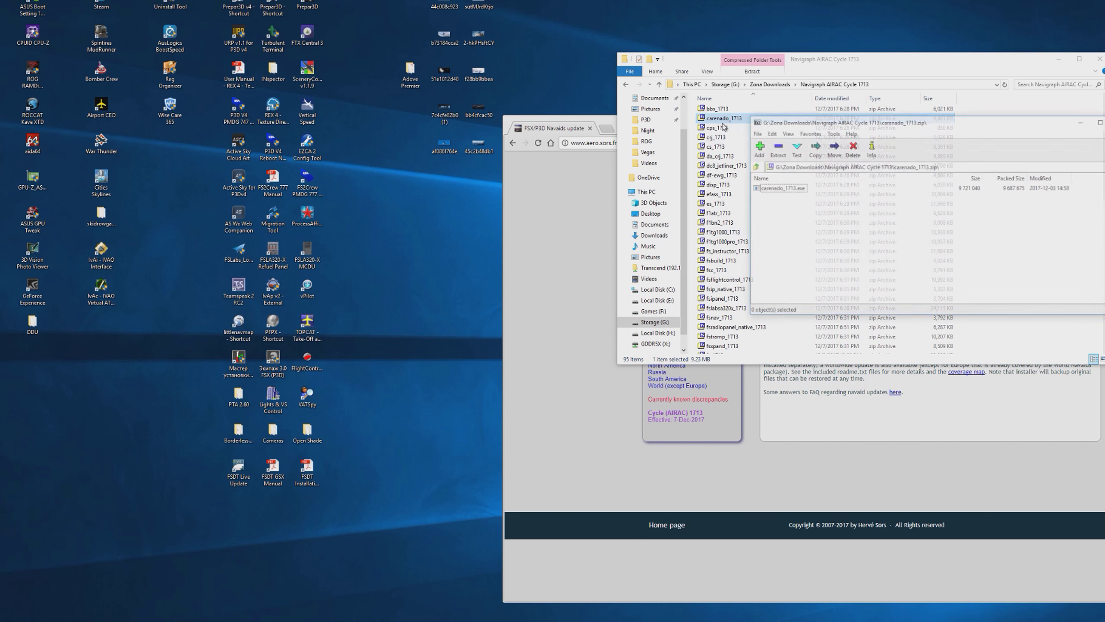
{"action": "double_click", "coordinate": [782, 187]}
{"action": "left_click", "coordinate": [573, 366]}
{"action": "left_click", "coordinate": [604, 387]}
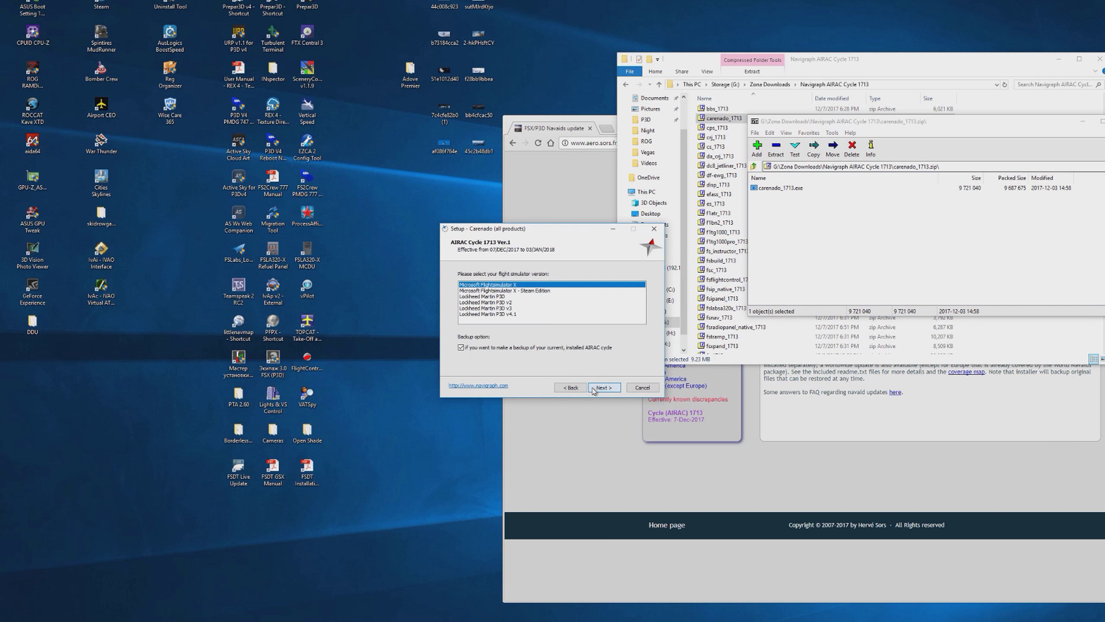
{"action": "left_click", "coordinate": [485, 314]}
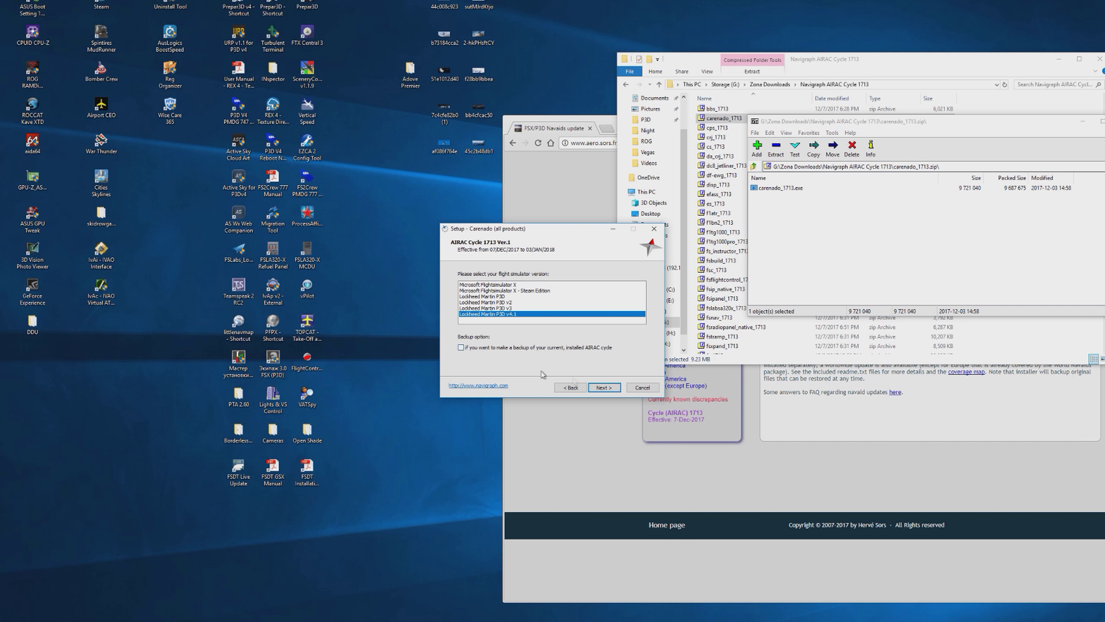
{"action": "left_click", "coordinate": [604, 388]}
{"action": "left_click", "coordinate": [603, 388]}
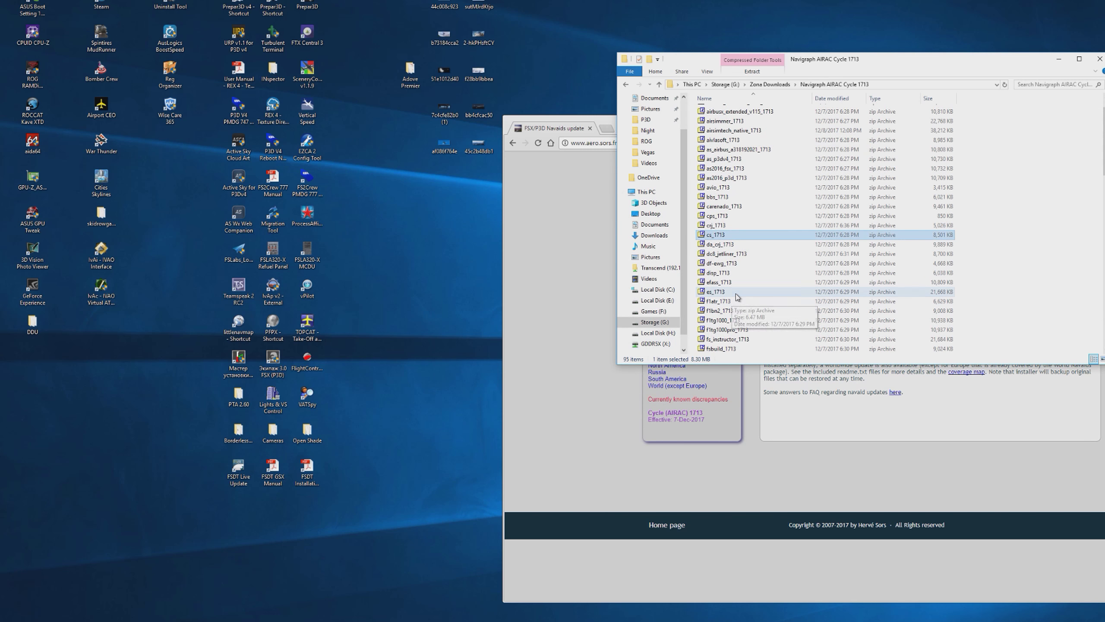
Launch the lnm_1713 setup from its archive in the Navigraph AIRAC Cycle 1713 folder and allow it to run.
{"action": "left_click", "coordinate": [737, 296]}
{"action": "scroll", "coordinate": [740, 305], "scroll_direction": "down", "scroll_amount": 8}
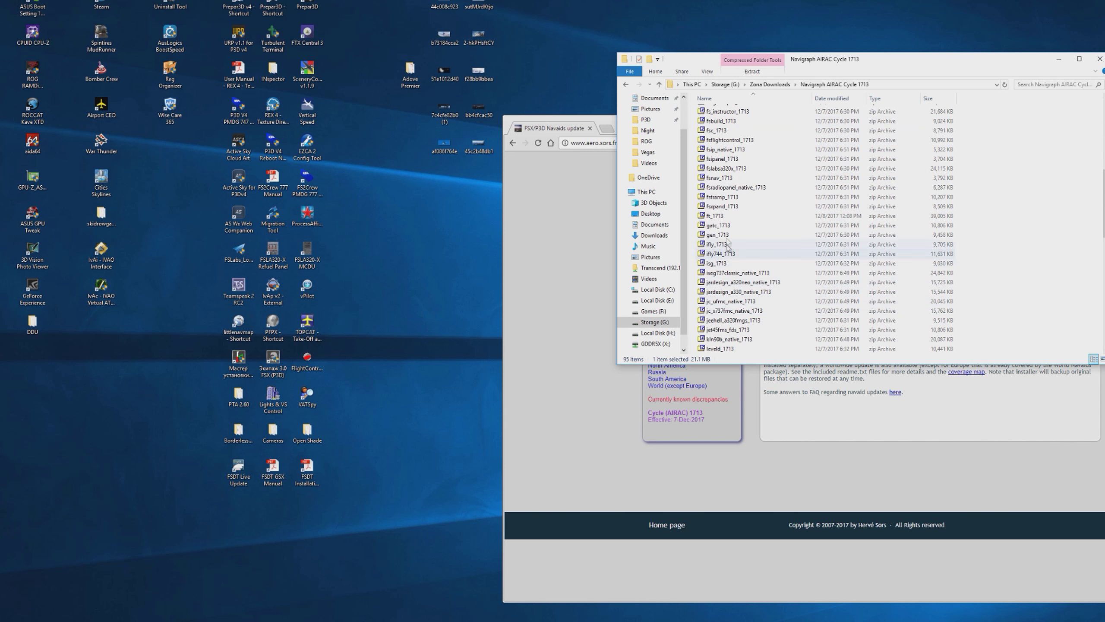
{"action": "scroll", "coordinate": [728, 244], "scroll_direction": "down", "scroll_amount": 6}
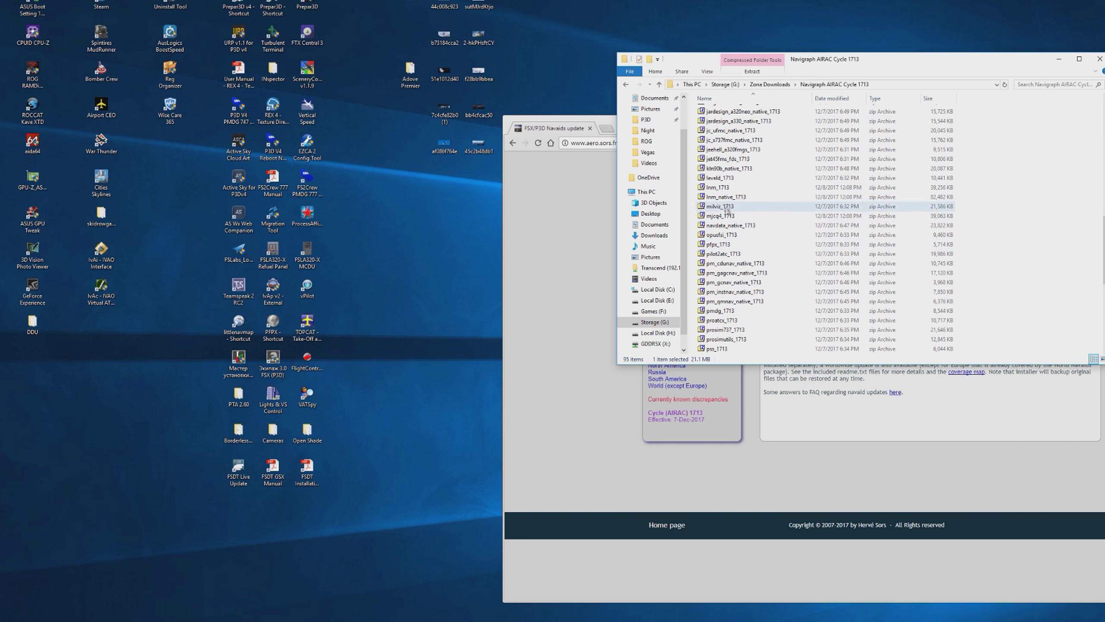
{"action": "double_click", "coordinate": [744, 189]}
{"action": "double_click", "coordinate": [770, 189]}
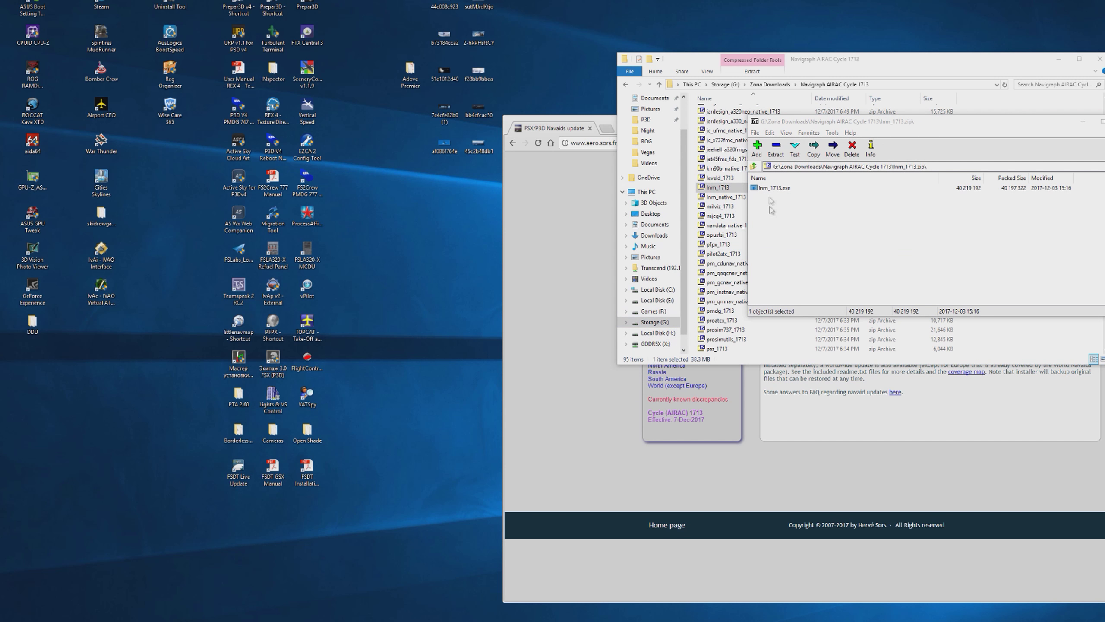
{"action": "left_click", "coordinate": [506, 370]}
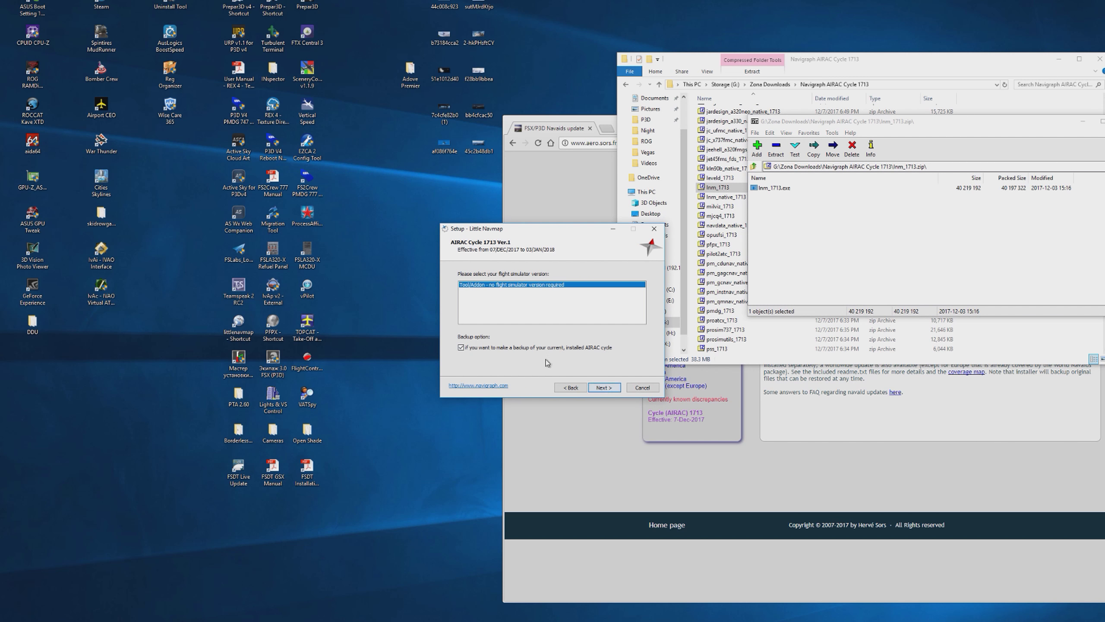
Install the Little Navmap AIRAC update without a backup, keeping the suggested AppData\Roaming folder.
{"action": "left_click", "coordinate": [546, 349]}
{"action": "left_click", "coordinate": [605, 392]}
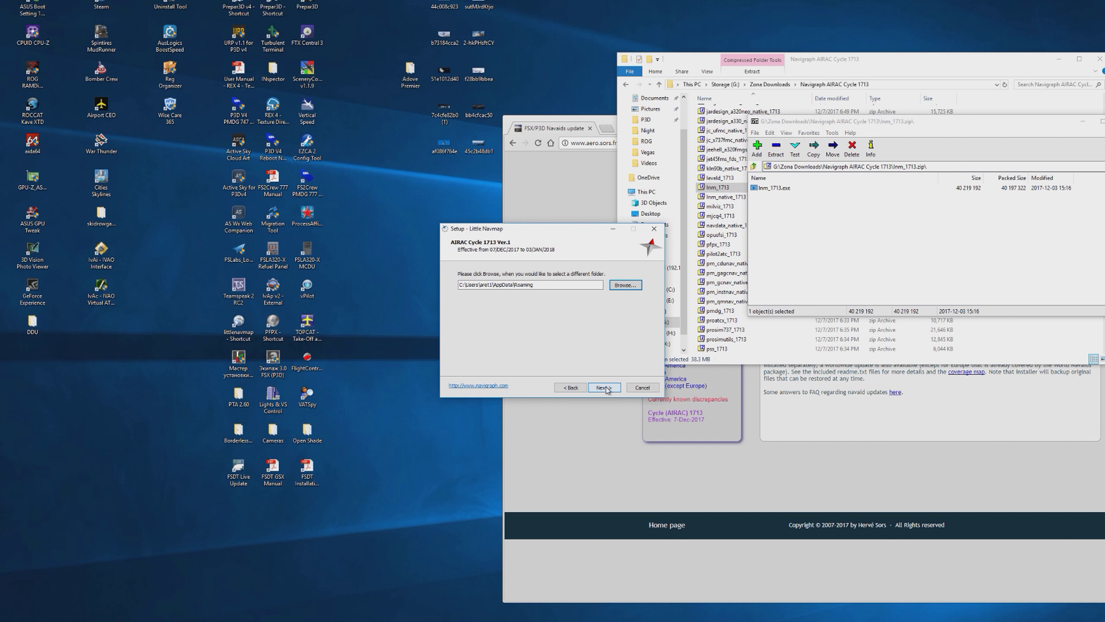
{"action": "left_click", "coordinate": [605, 387]}
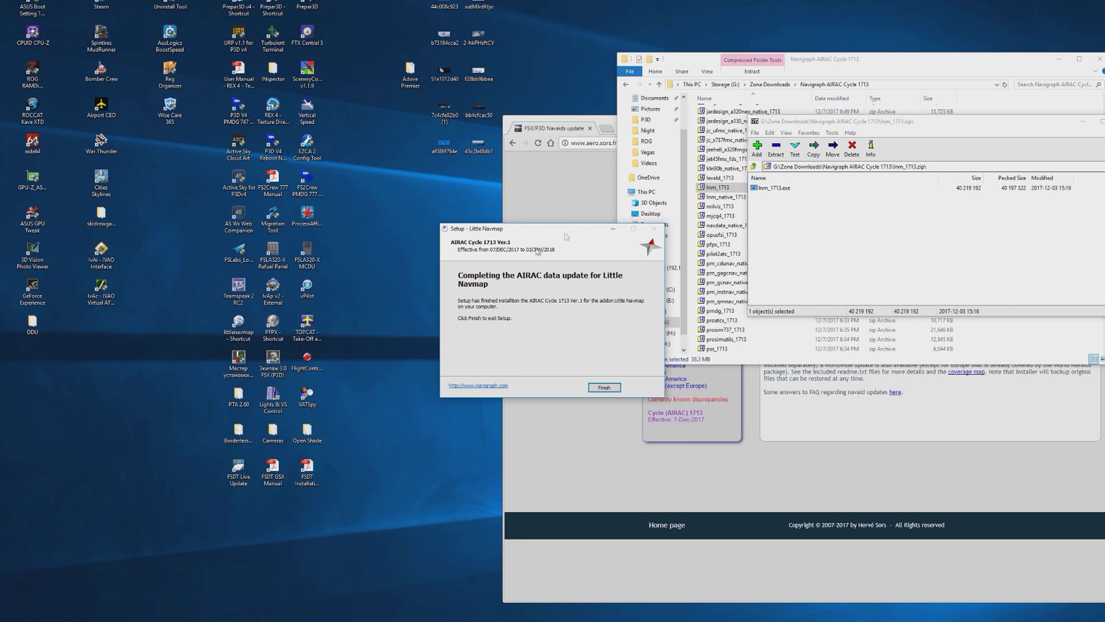
{"action": "left_click", "coordinate": [605, 387]}
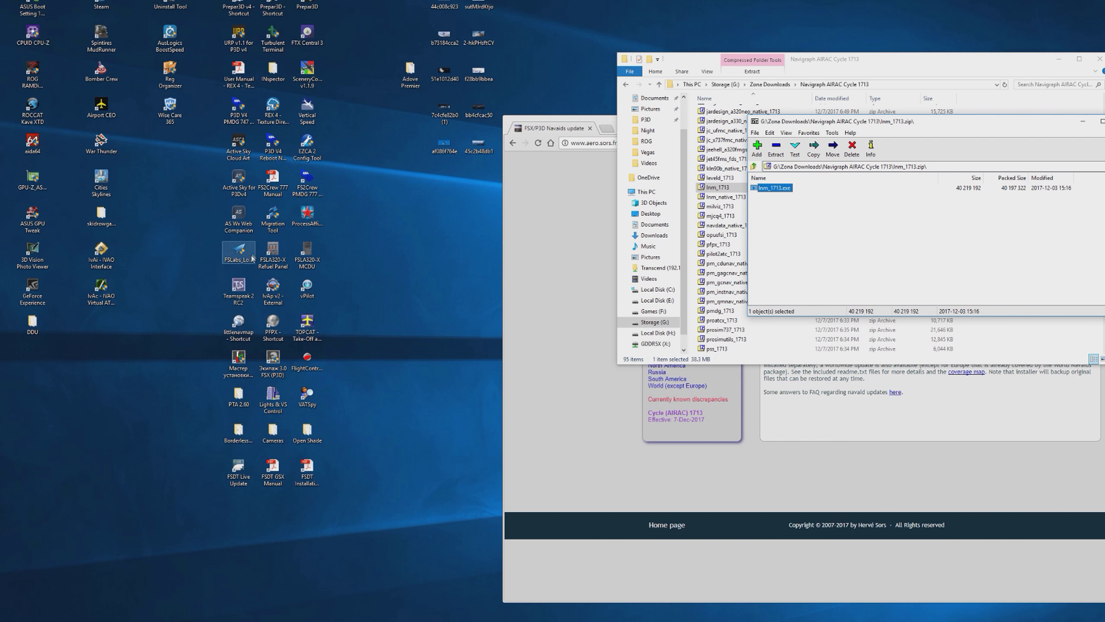
Open Little Navmap, set the Navigraph AIRAC Cycle 1713 database to be used for all features, and inspect airports around the Black Sea.
{"action": "double_click", "coordinate": [238, 325]}
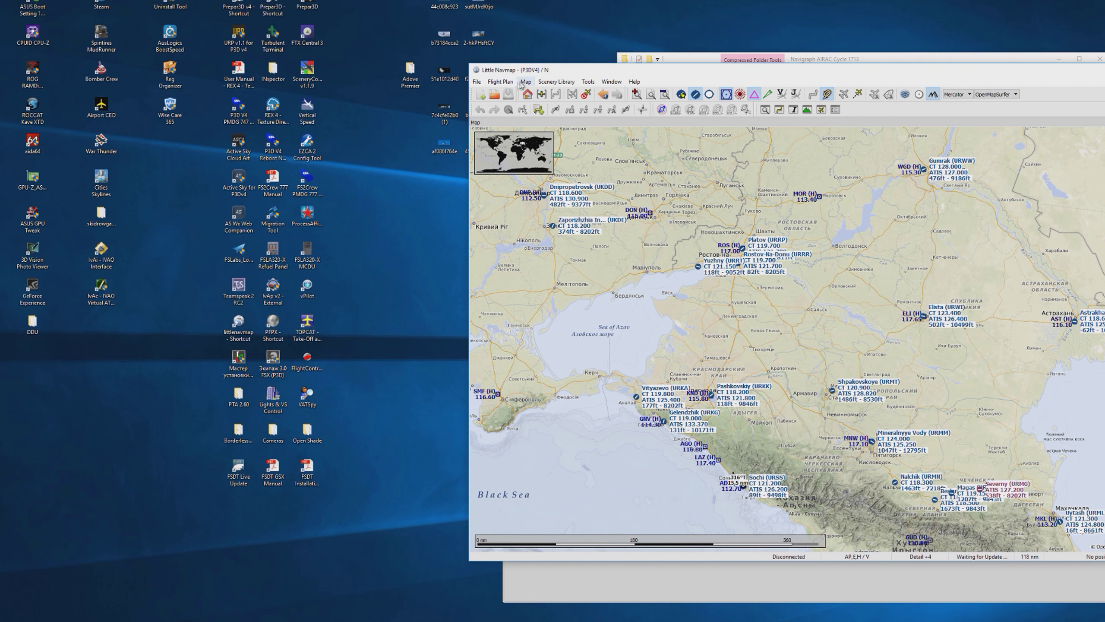
{"action": "left_click", "coordinate": [551, 83]}
{"action": "mouse_move", "coordinate": [618, 107]}
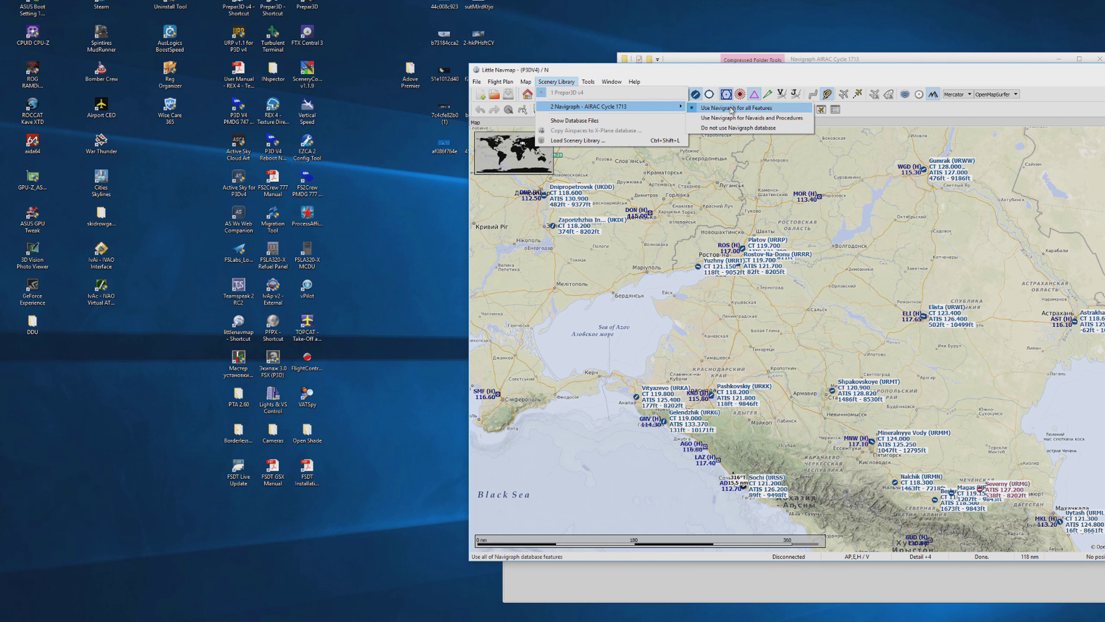
{"action": "left_click", "coordinate": [775, 109]}
{"action": "scroll", "coordinate": [834, 295], "scroll_direction": "down", "scroll_amount": 5}
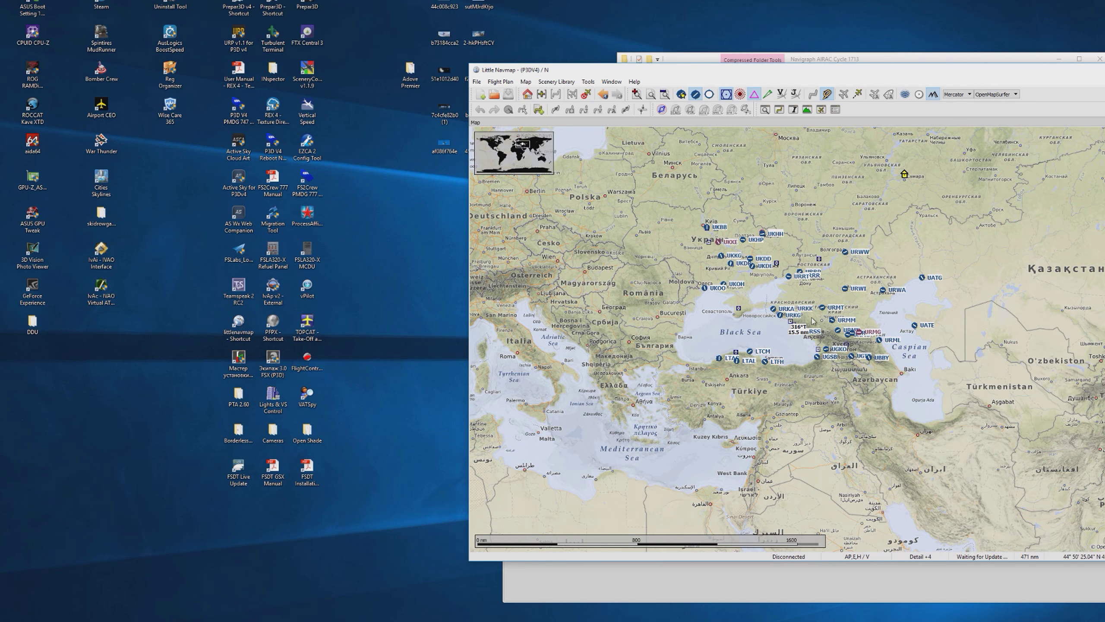
{"action": "scroll", "coordinate": [817, 319], "scroll_direction": "up", "scroll_amount": 3}
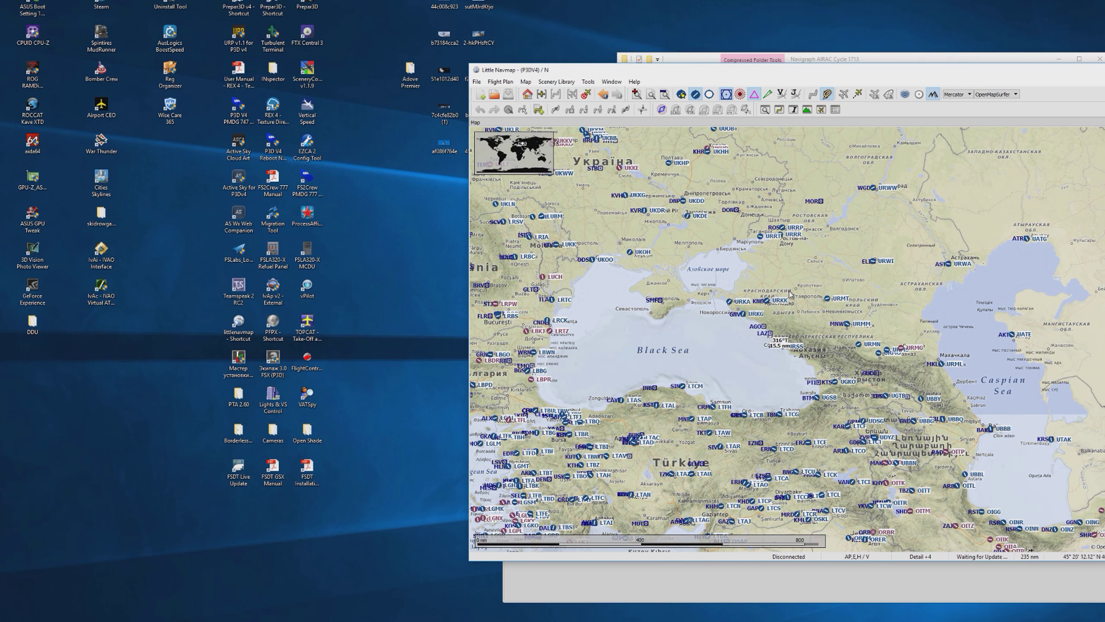
{"action": "left_click_drag", "start_coordinate": [817, 319], "coordinate": [815, 350]}
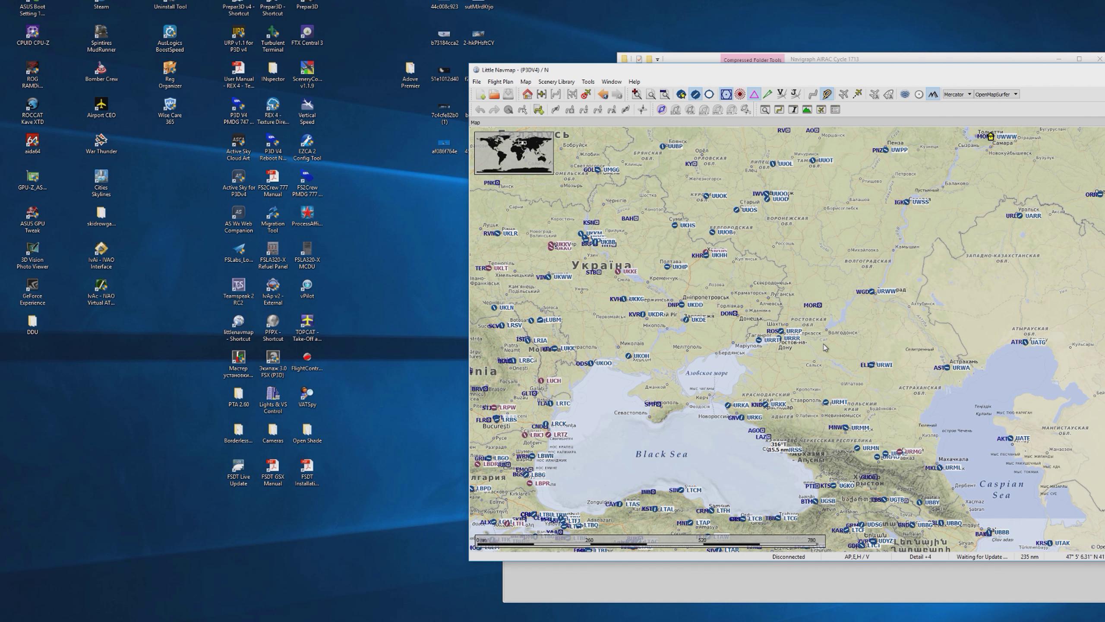
{"action": "scroll", "coordinate": [798, 361], "scroll_direction": "up", "scroll_amount": 2}
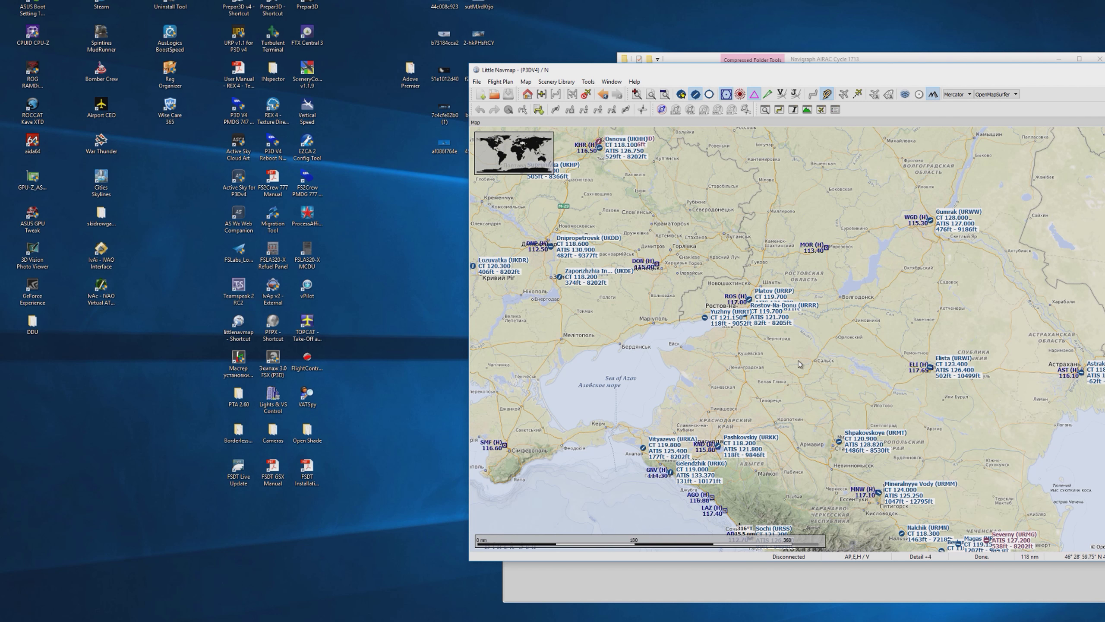
Compare the map with the Navigraph database not in use, and restore Navigraph AIRAC Cycle 1713 for all features.
{"action": "left_click", "coordinate": [551, 83]}
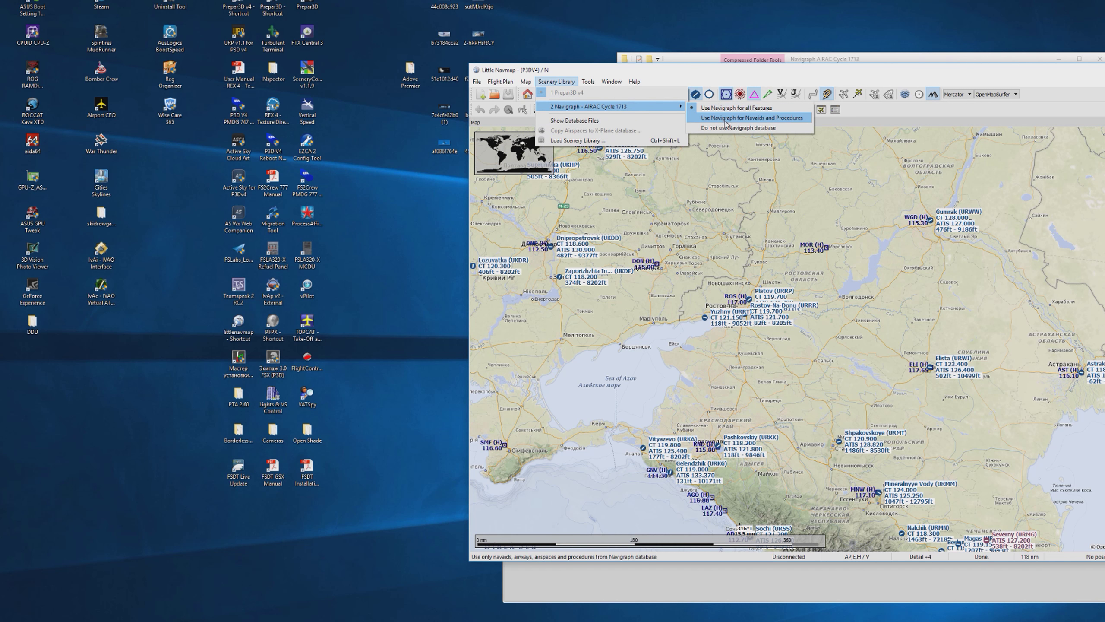
{"action": "left_click", "coordinate": [738, 128]}
{"action": "left_click", "coordinate": [565, 82]}
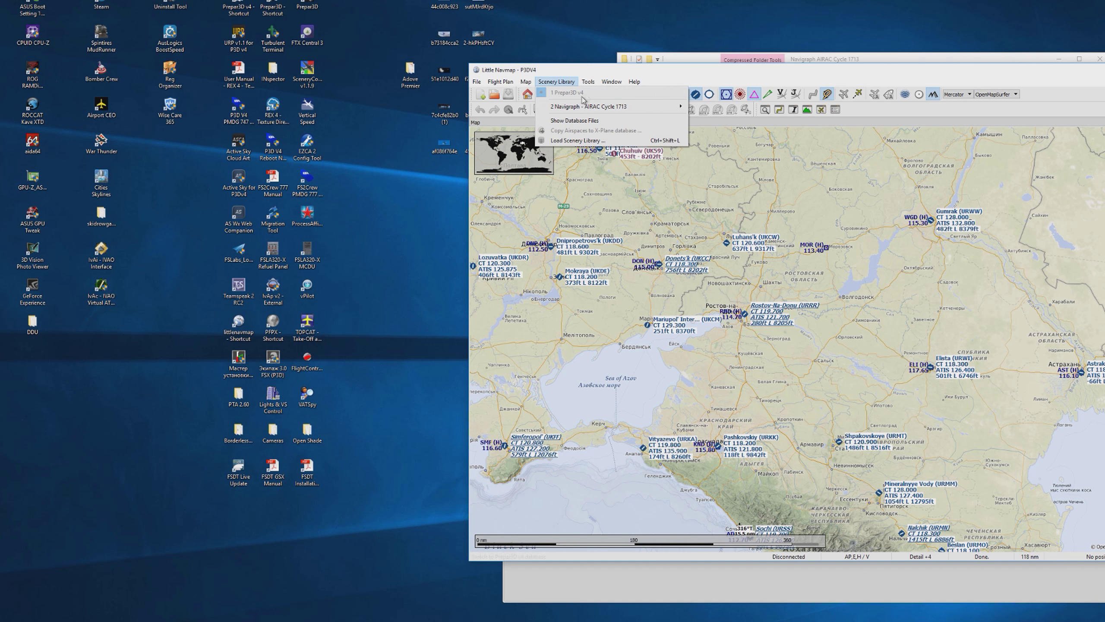
{"action": "mouse_move", "coordinate": [676, 109]}
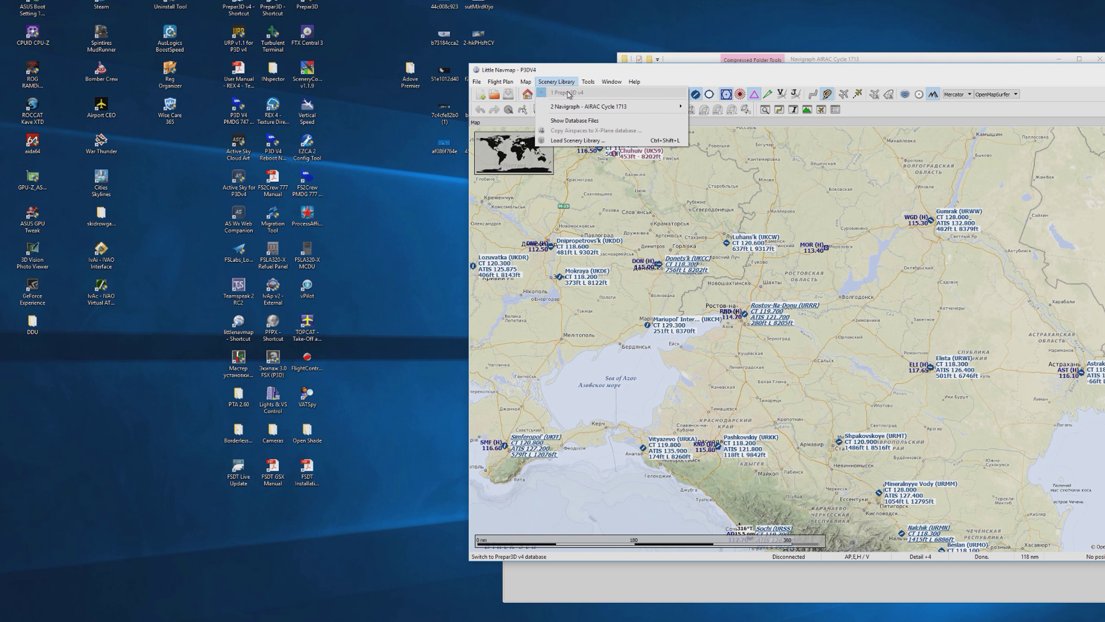
{"action": "left_click", "coordinate": [714, 107]}
{"action": "left_click_drag", "start_coordinate": [749, 296], "coordinate": [784, 291]}
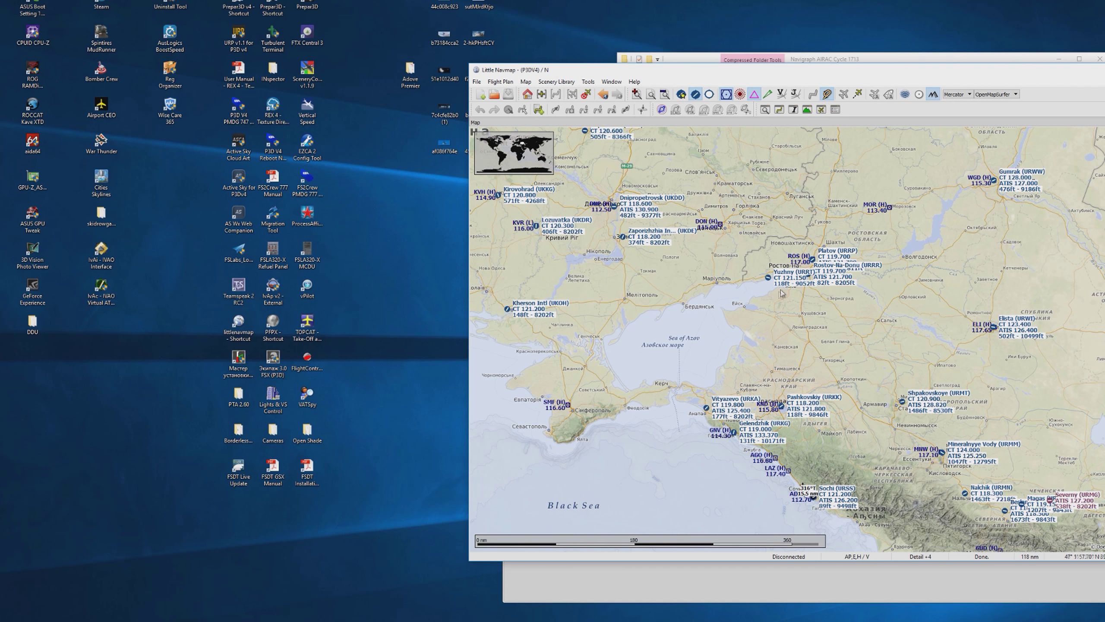